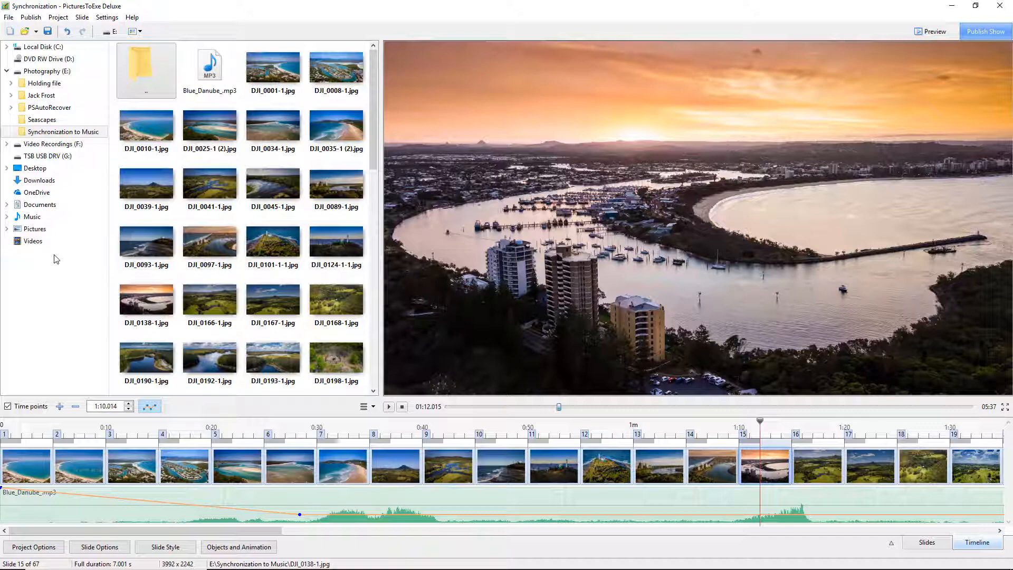
- Hide the folder tree so the file thumbnails fill the browser pane
key("F12")
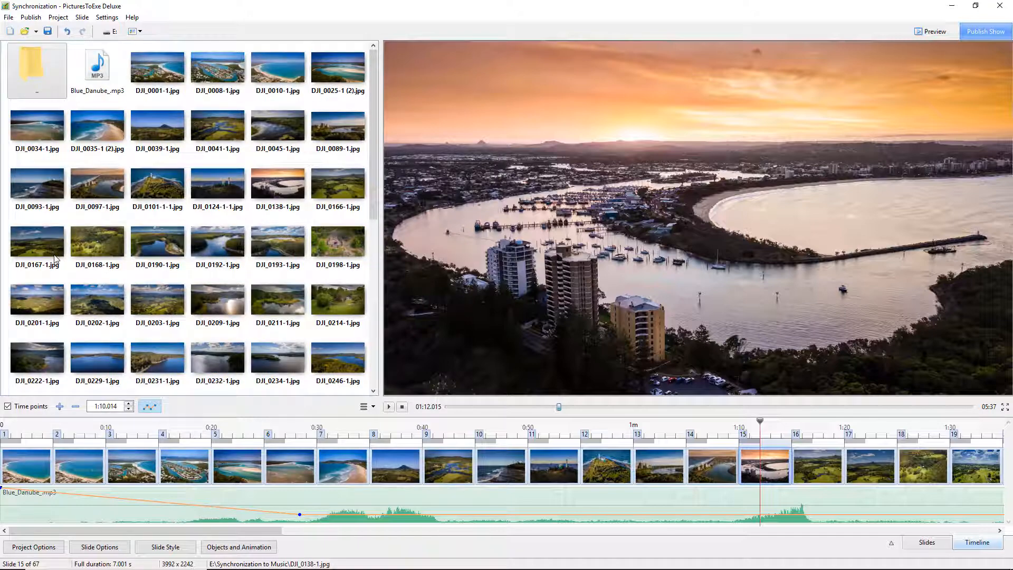
key("F12")
key("F12")
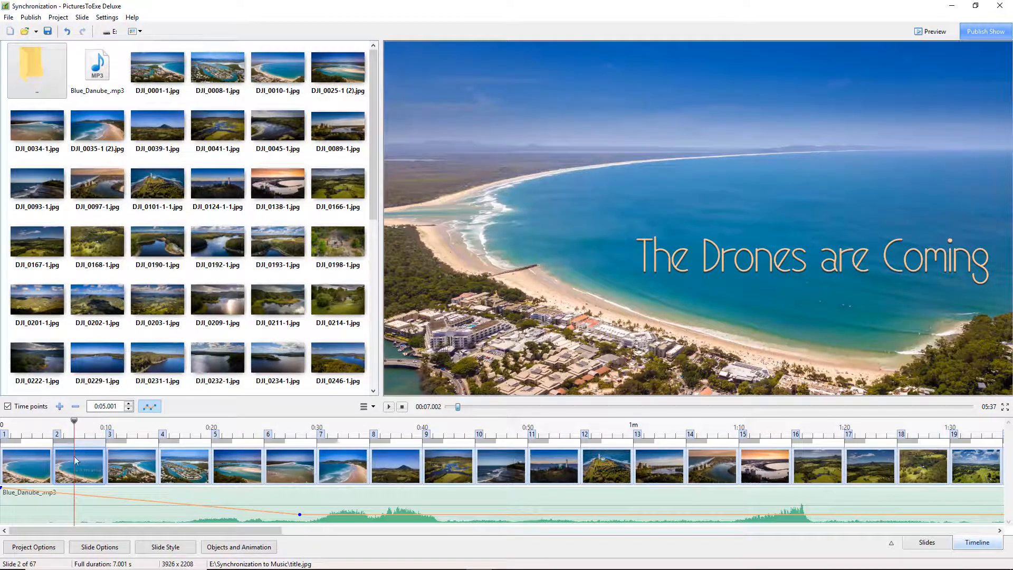
- Preview the first three slides by selecting them in turn on the timeline
left_click(21, 467)
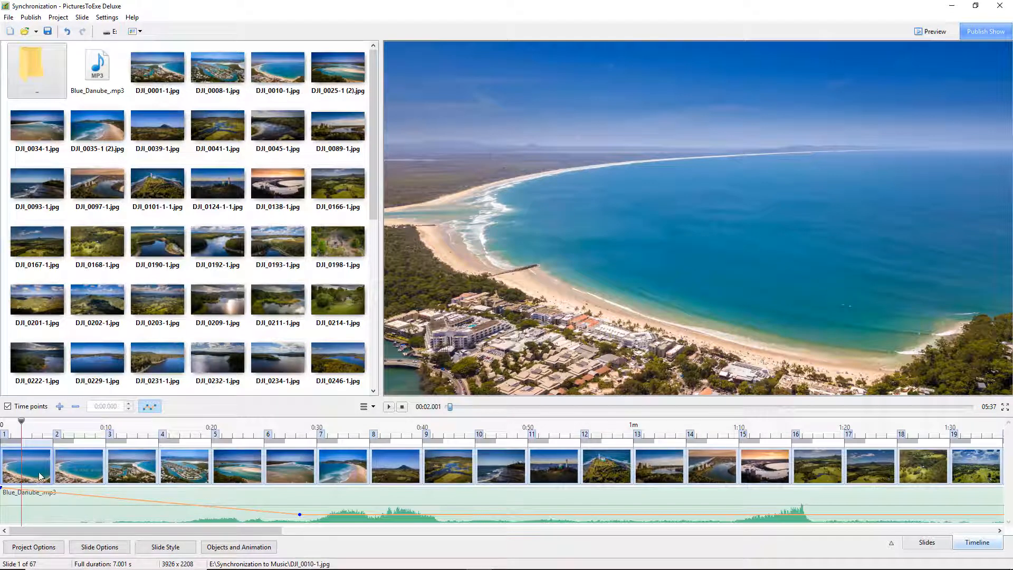
left_click(83, 464)
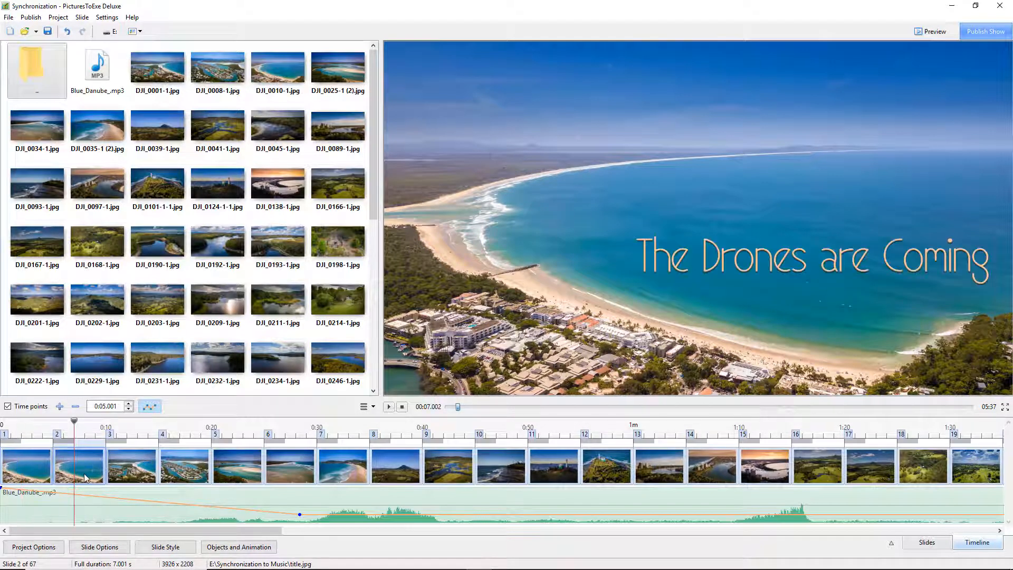
left_click(140, 479)
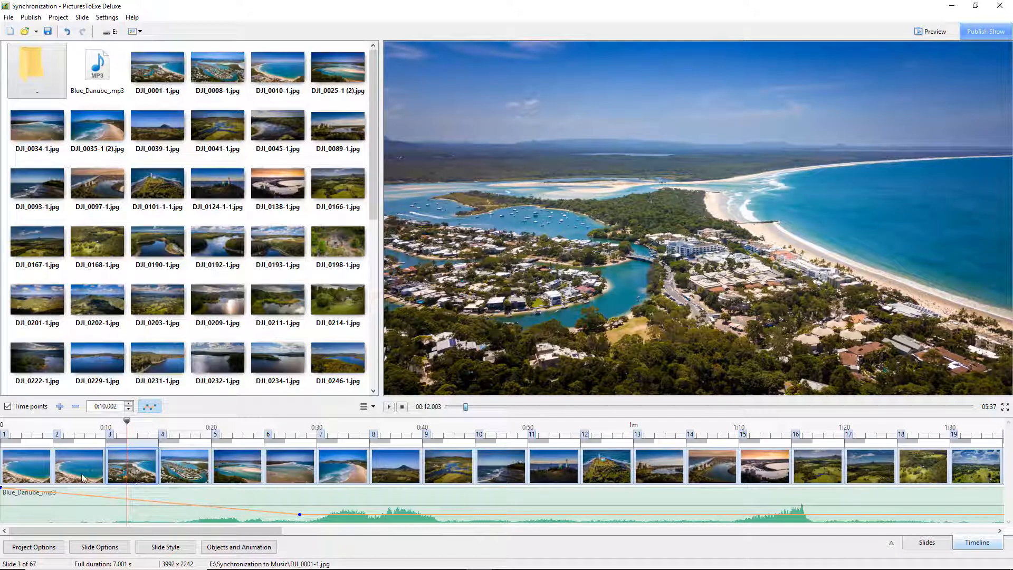
left_click(18, 471)
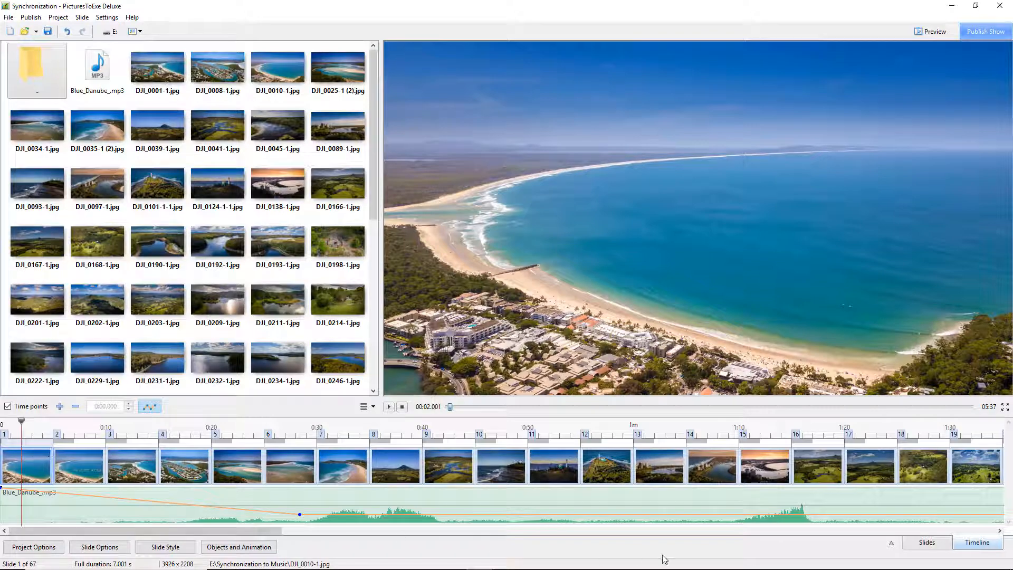
- Set the first slide's transition duration to 0 in the slide list and return to the timeline view
left_click(920, 543)
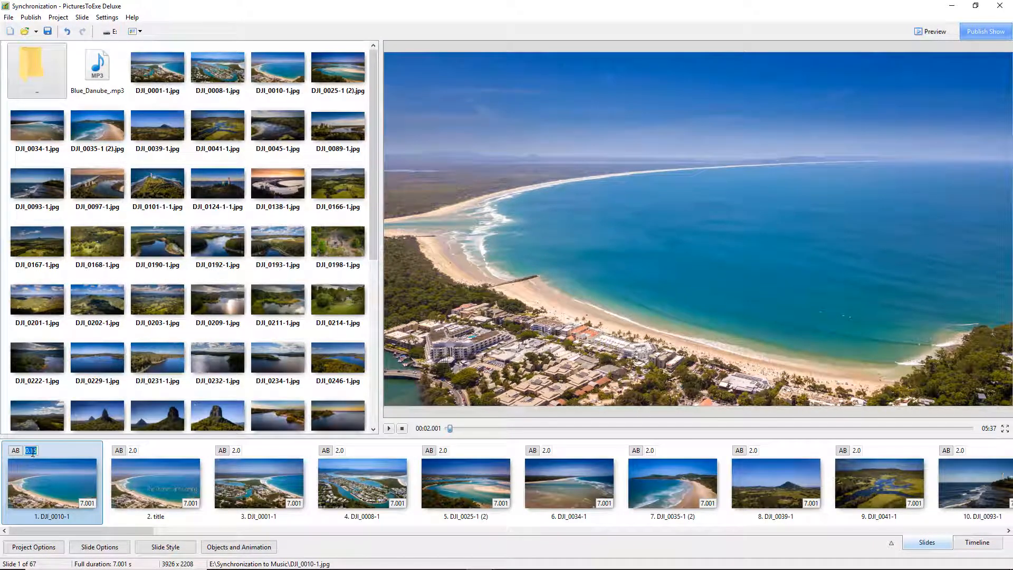
left_click(36, 449)
double_click(33, 449)
type("0")
left_click(976, 542)
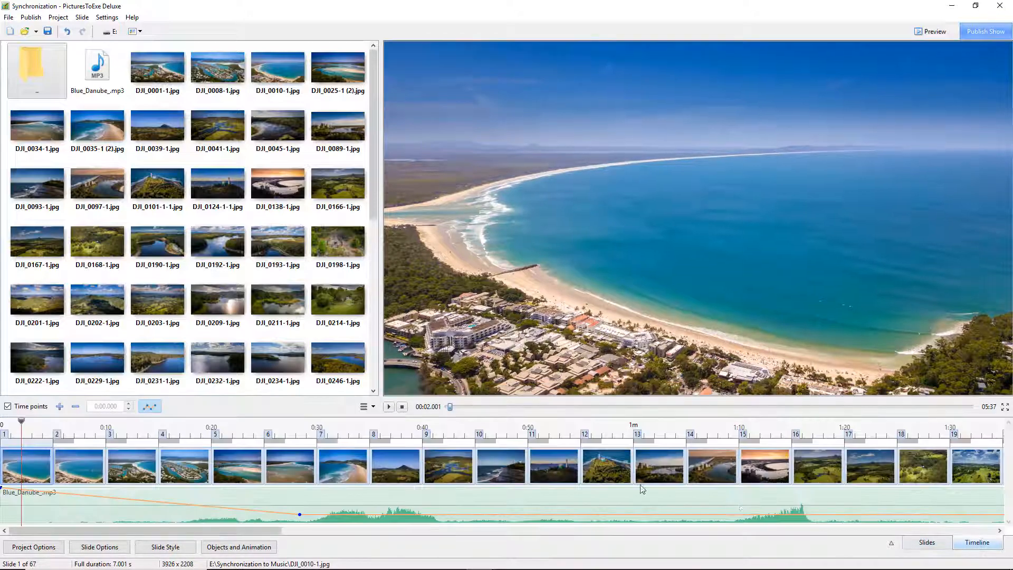
- Move slide 2 and the following slides later so they start near 0:50, leaving slide 1 long
left_click_drag(21, 422, 1, 424)
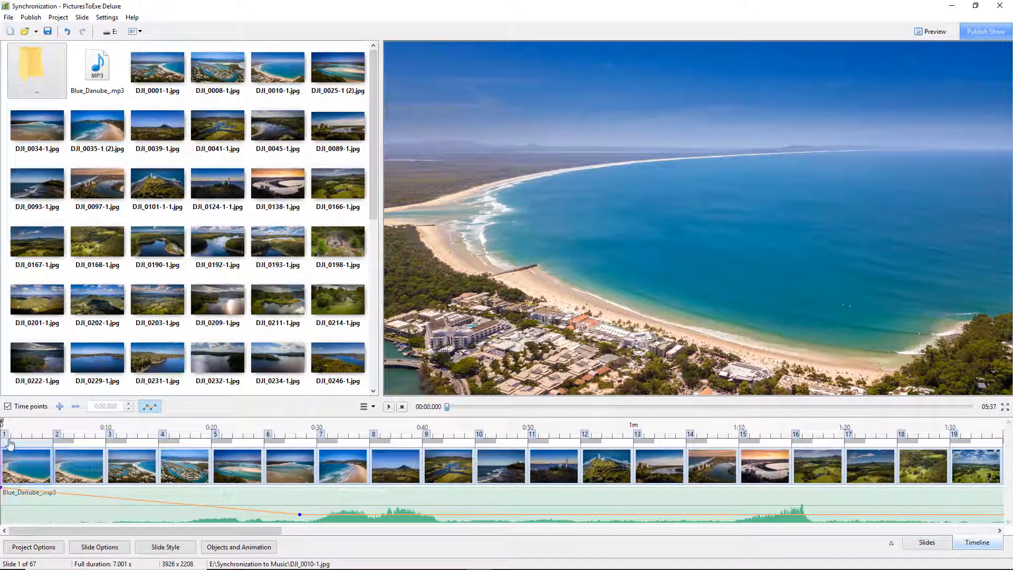
left_click(74, 467)
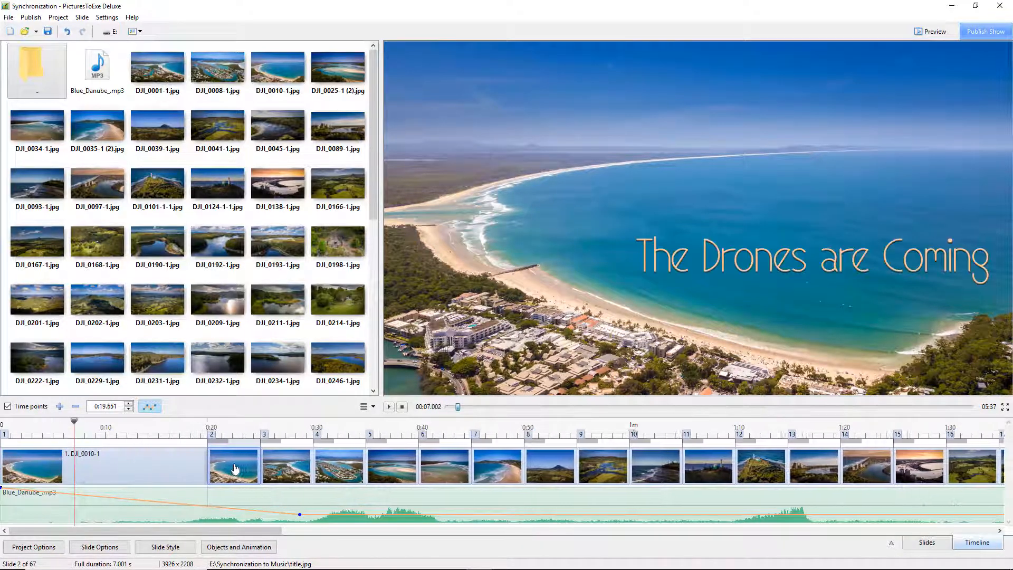
left_click(4, 434)
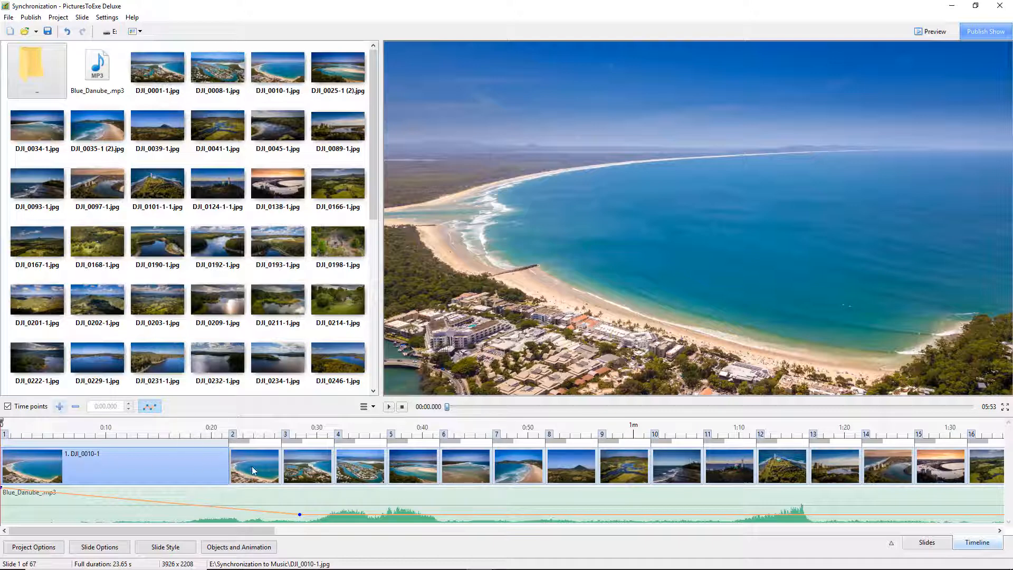
left_click_drag(252, 471, 545, 482)
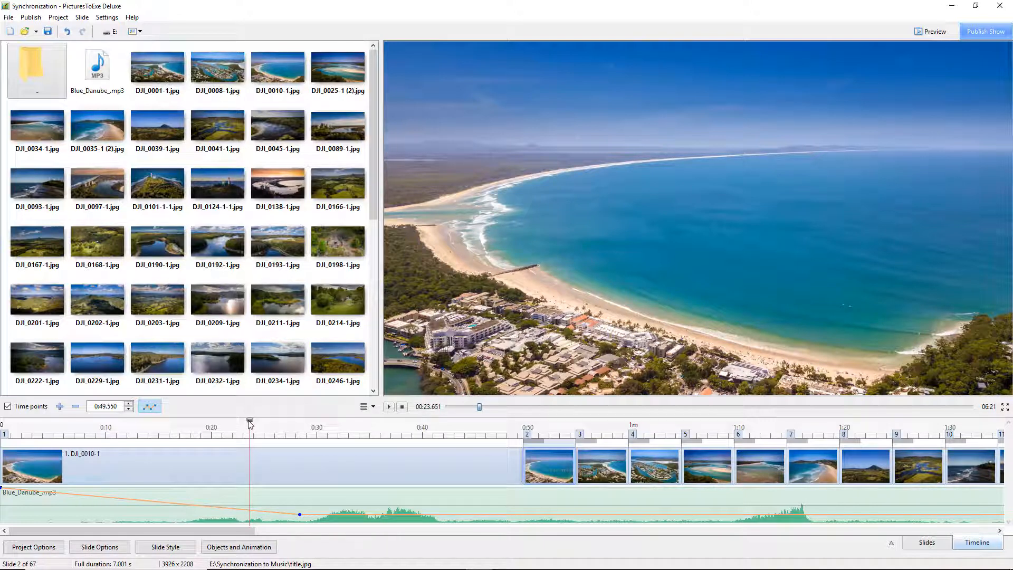
left_click_drag(249, 418, 2, 451)
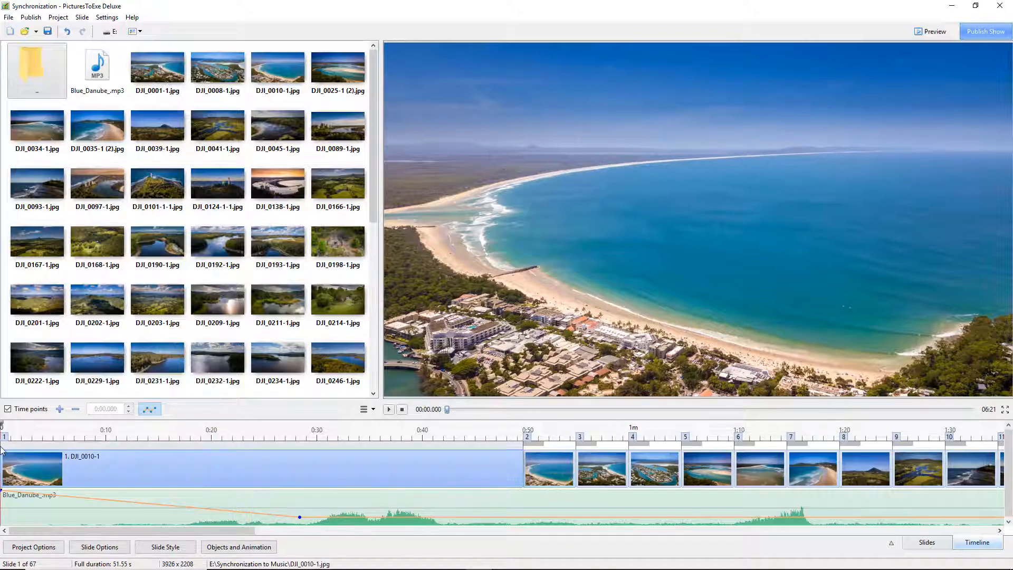
- Play the show from the start and add time points for slides 2 and 3 on the music beats
left_click(388, 410)
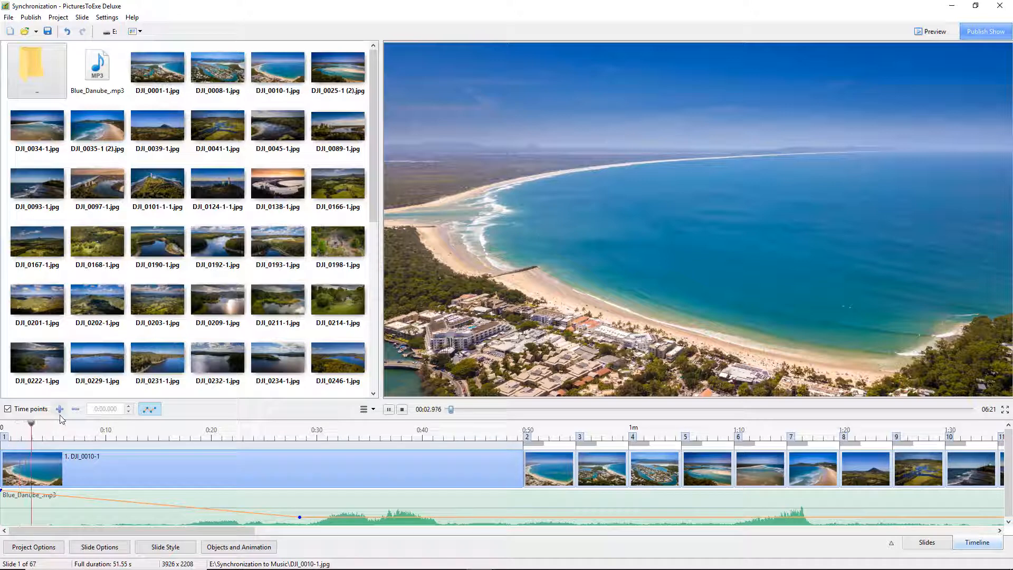
left_click(59, 409)
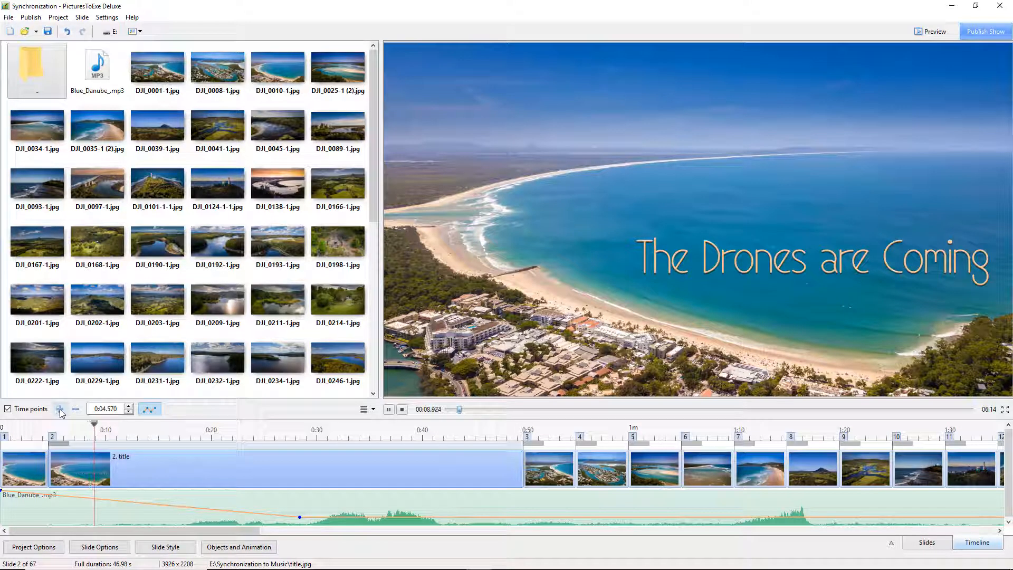
left_click(59, 409)
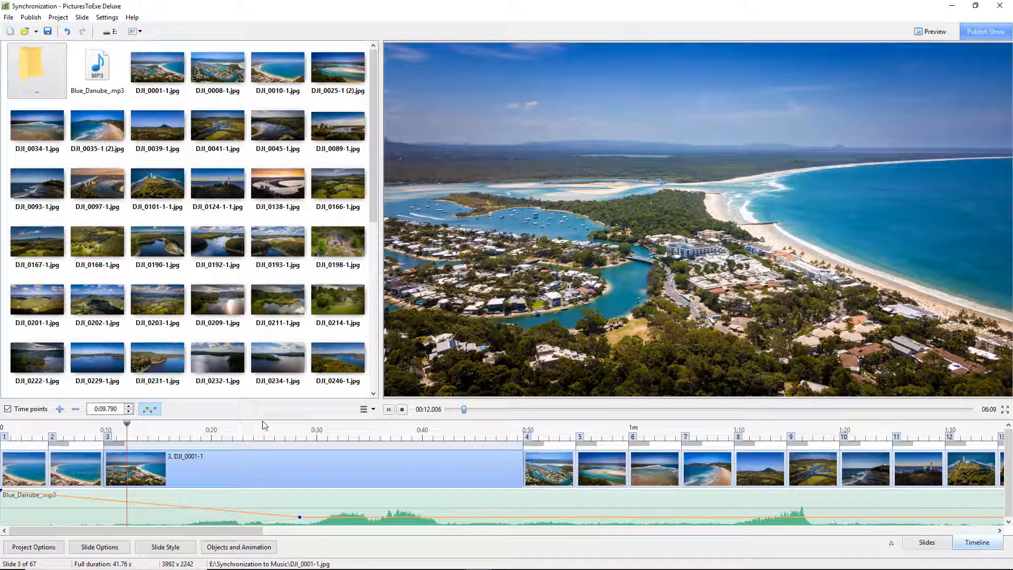
- Replay the opening and nudge slide 2's time point earlier to 0:04.250
left_click_drag(261, 417, 261, 401)
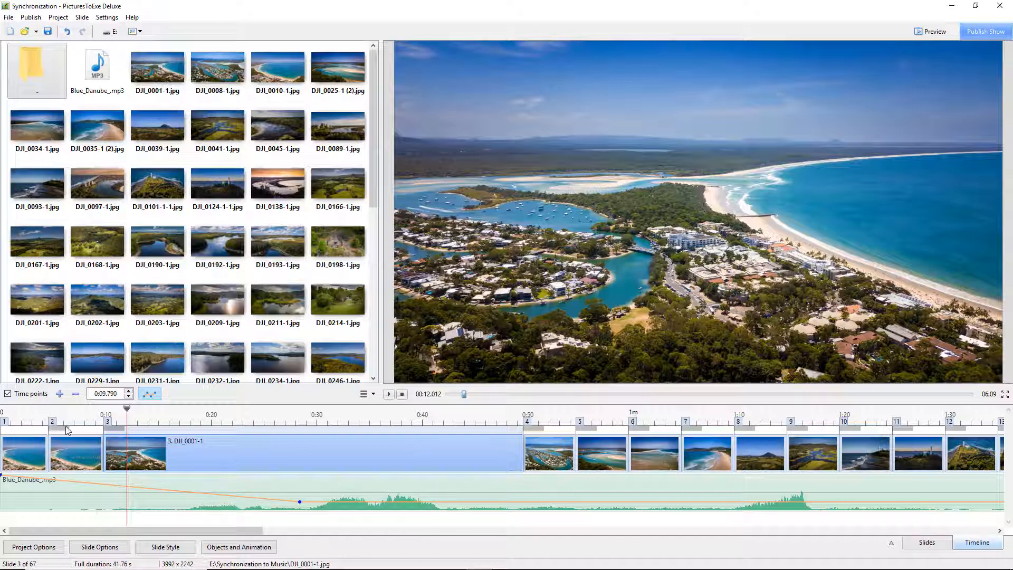
left_click(3, 414)
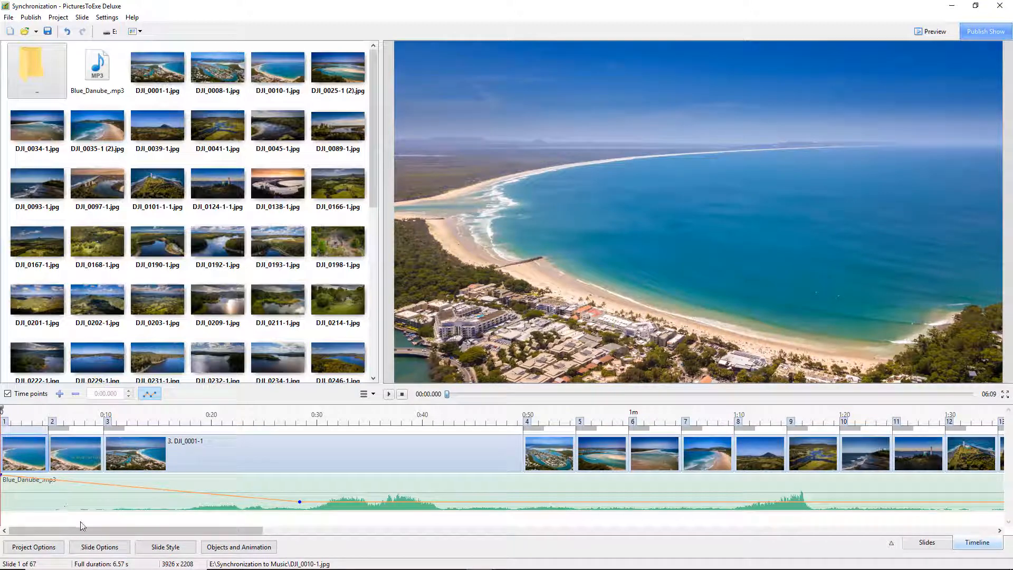
key("space")
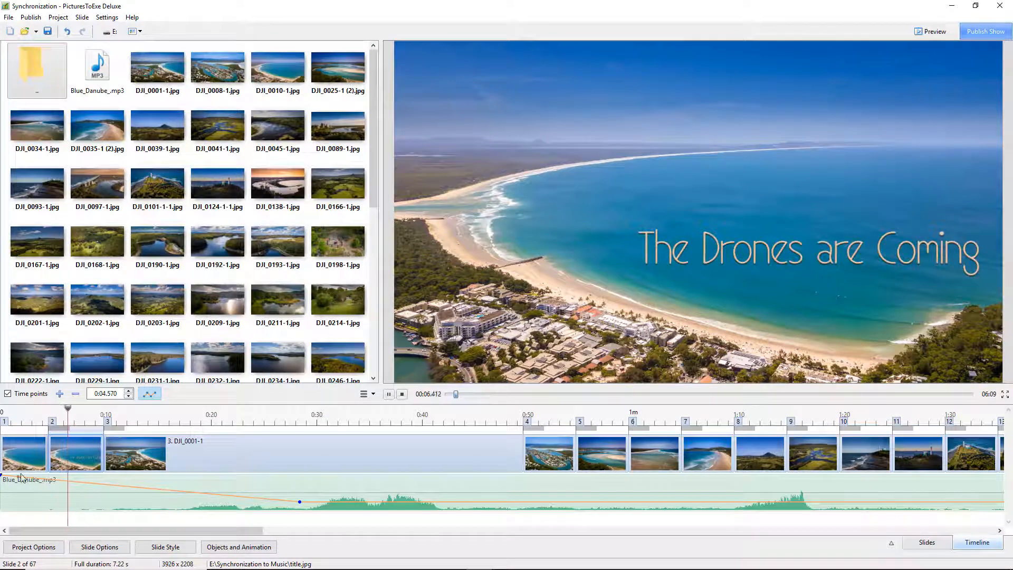
key("space")
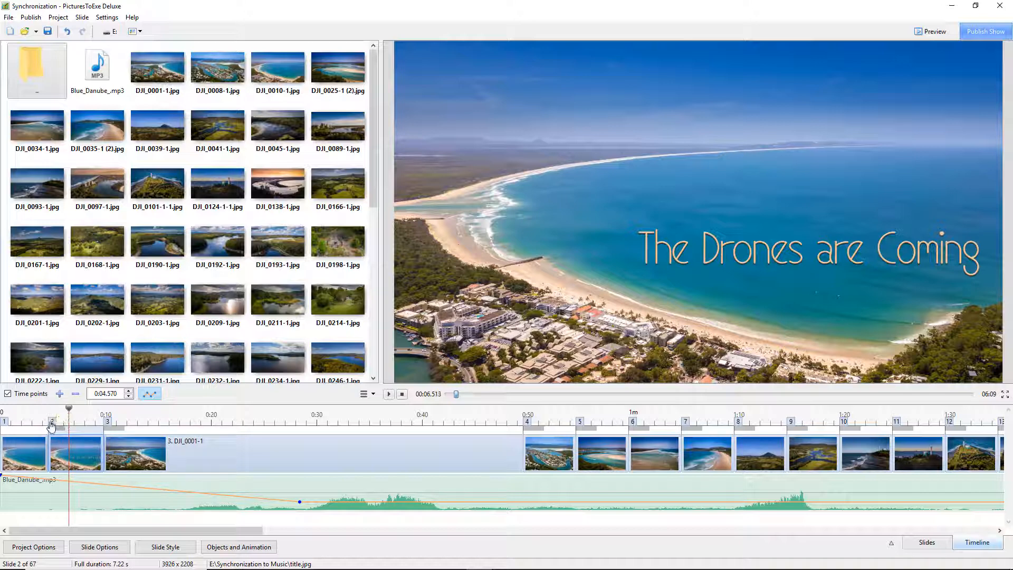
left_click_drag(51, 425, 49, 425)
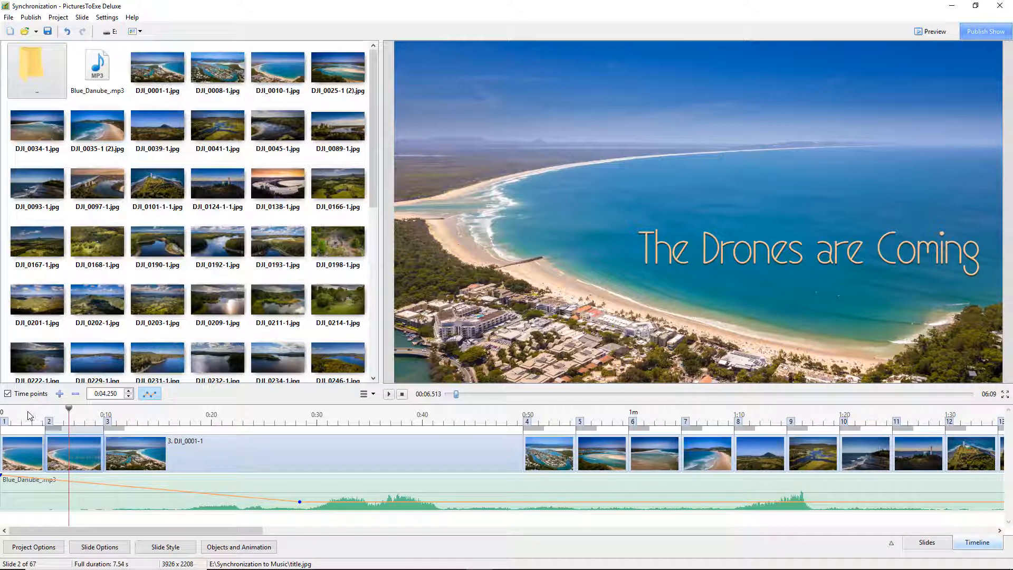
- Replay from near the start and move slide 3's time point to 0:10.600
left_click(29, 422)
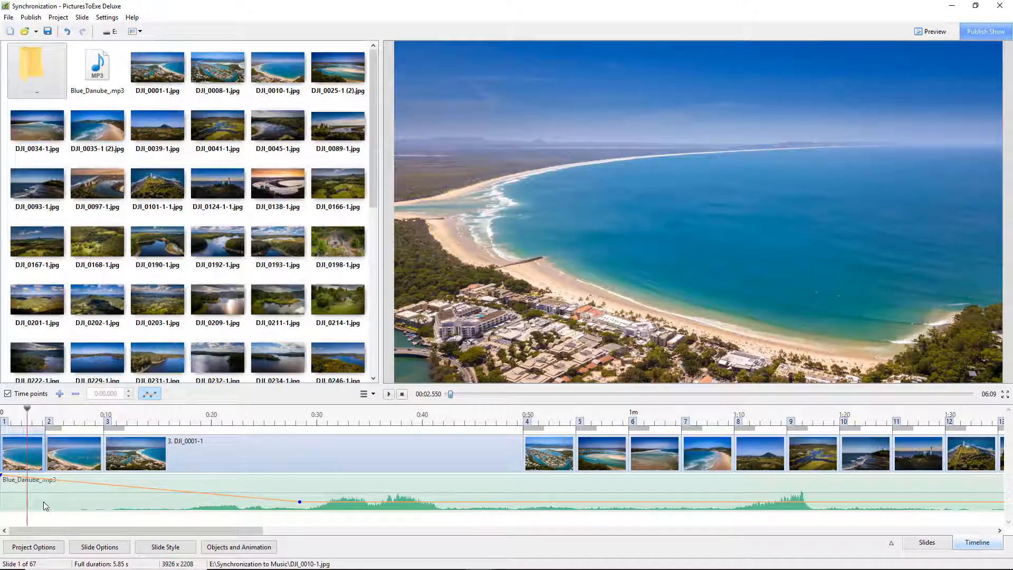
key("space")
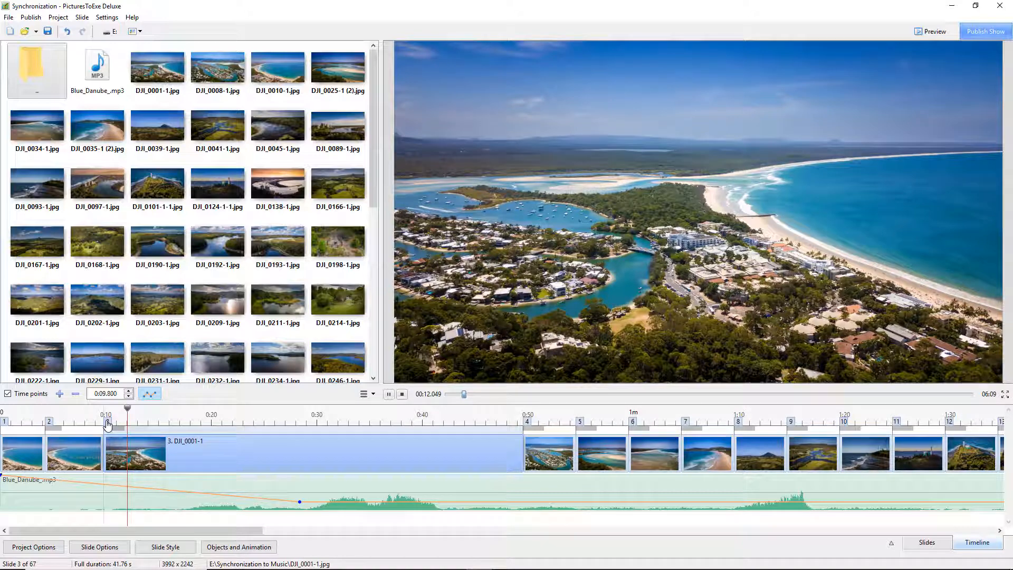
left_click_drag(107, 425, 116, 424)
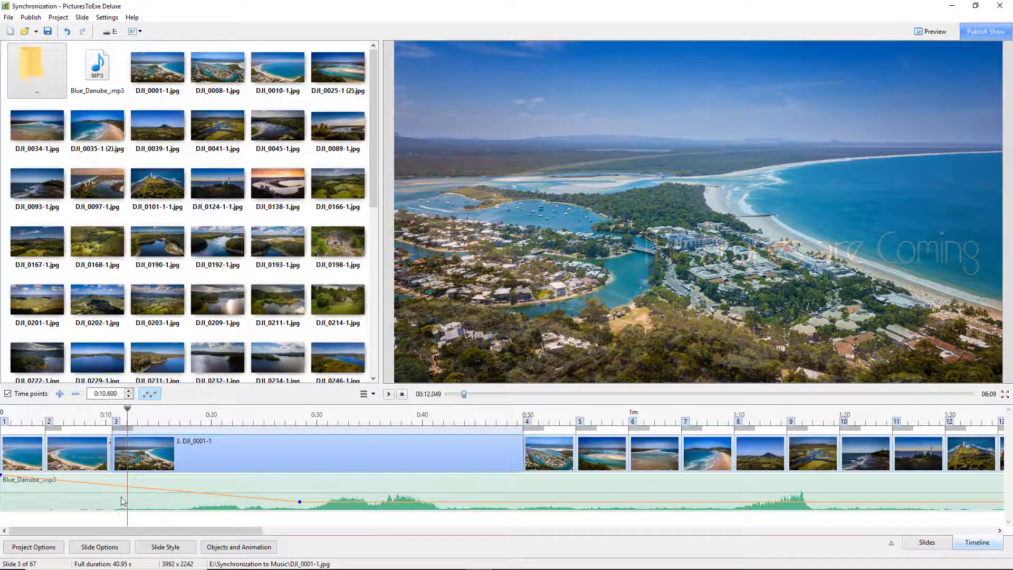
- Play from just before slide 3 and stop to check the new timing
left_click(90, 442)
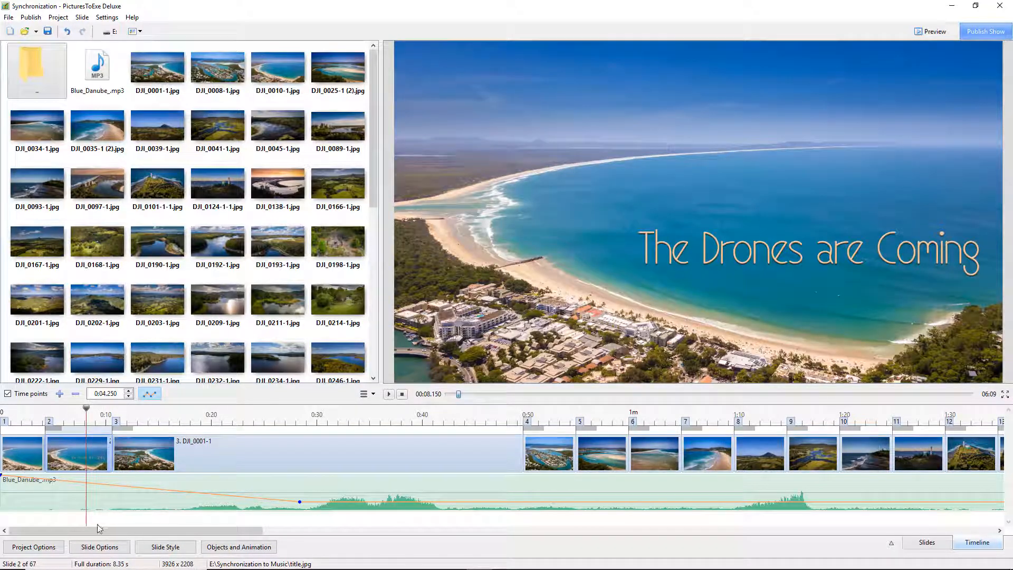
key("space")
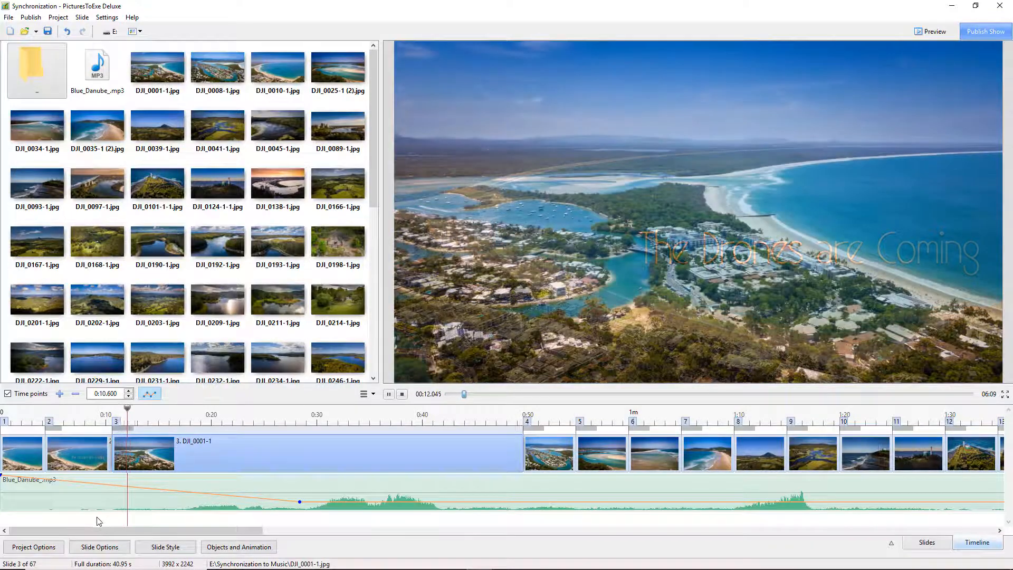
left_click(401, 395)
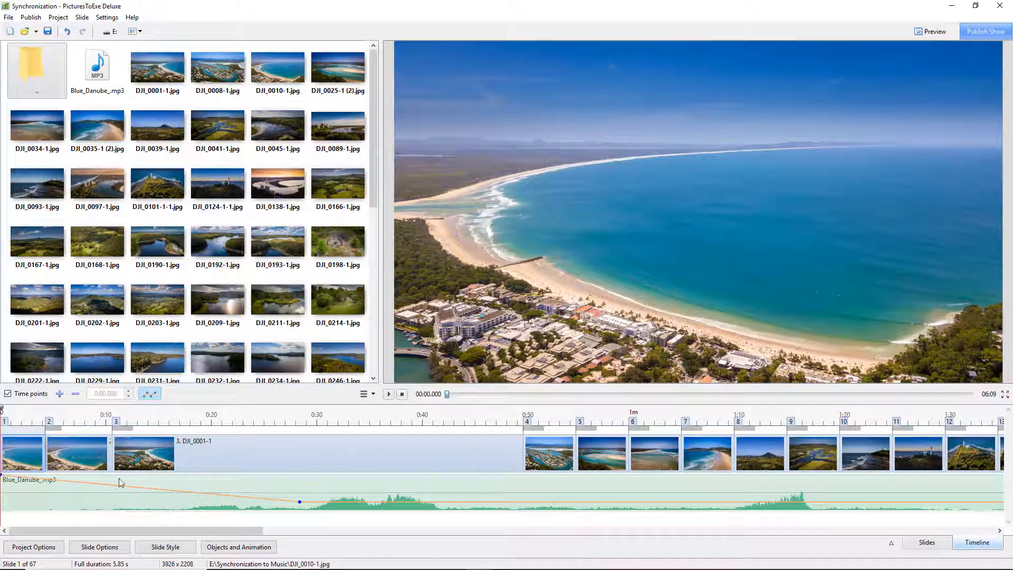
- Save the project as Synchronization, overwriting the existing file
left_click(9, 18)
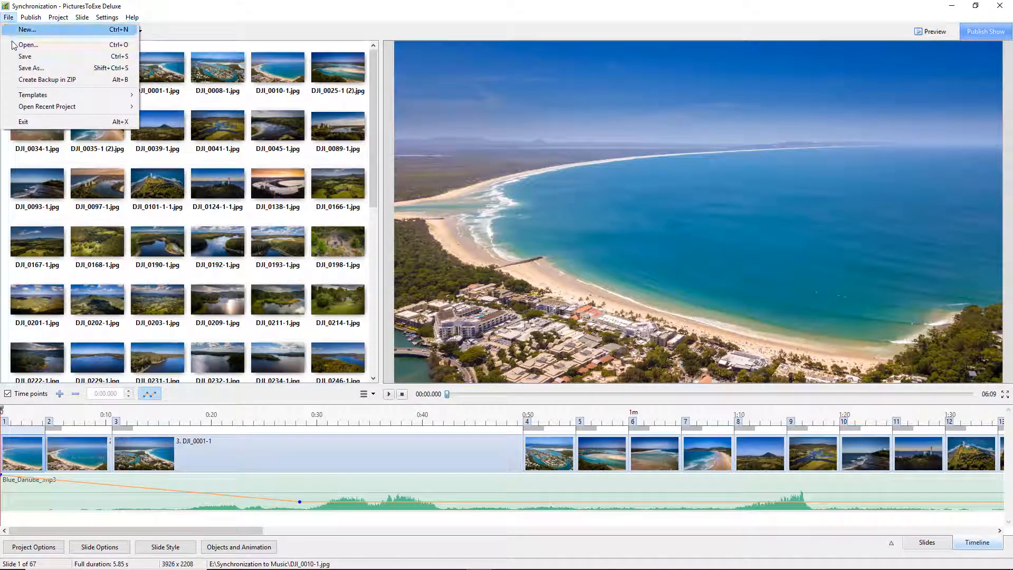
left_click(24, 69)
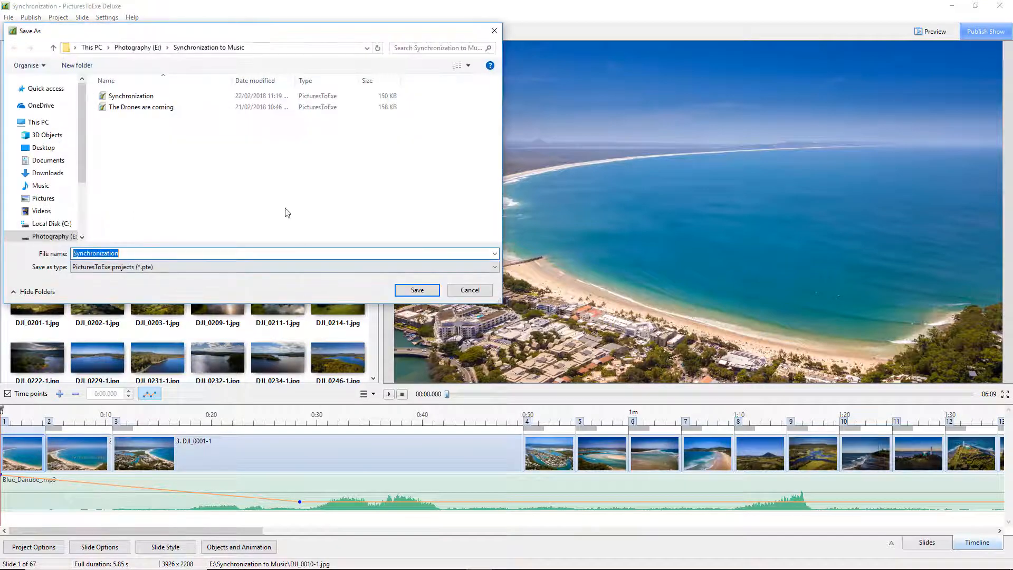
left_click(121, 97)
left_click(417, 290)
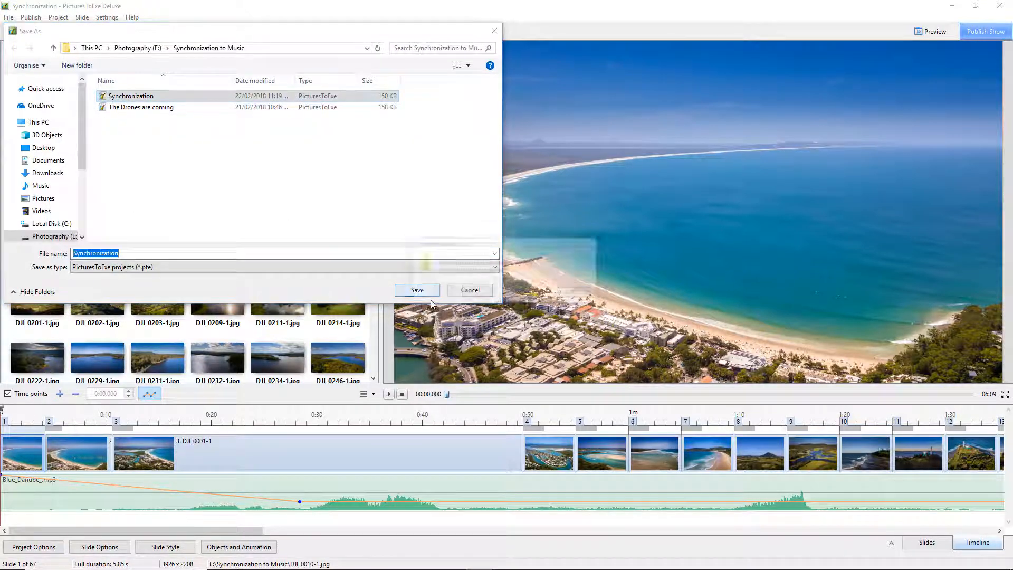
left_click(539, 295)
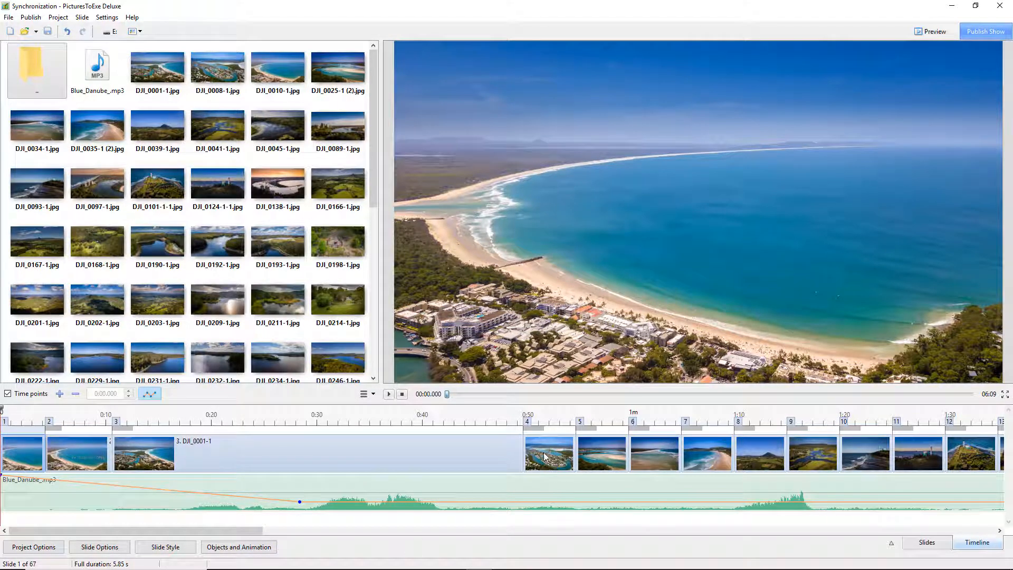
- Push slide 4 and the rest out to about 6:08.8 on the timeline, then rewind playback to the start
left_click_drag(542, 458, 1010, 465)
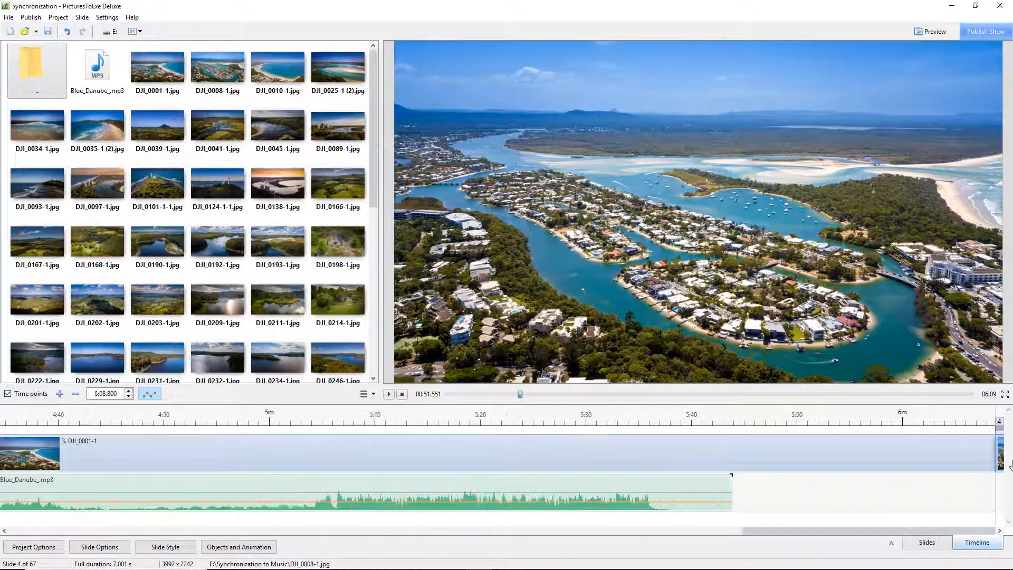
left_click_drag(509, 531, 3, 530)
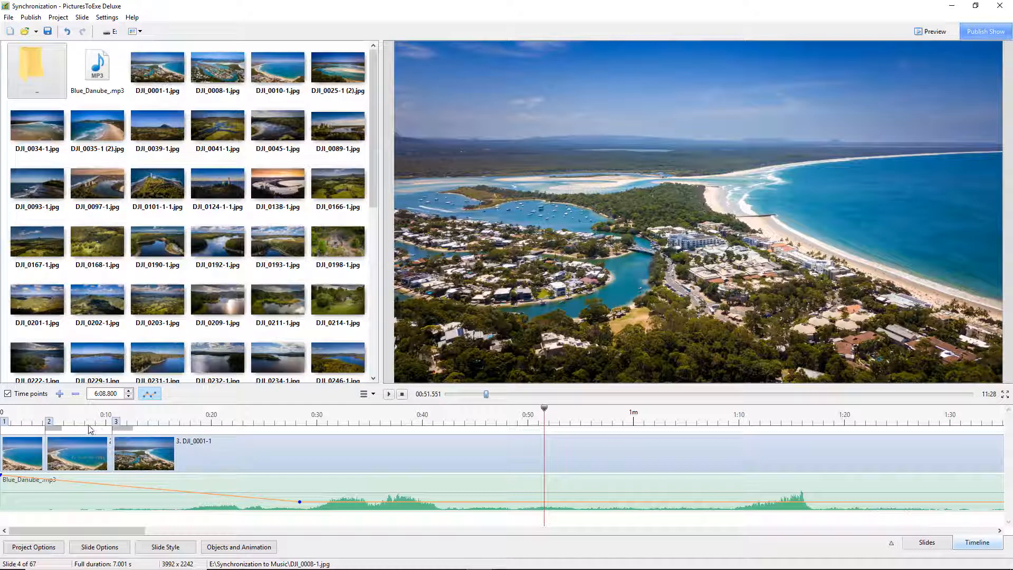
left_click(109, 413)
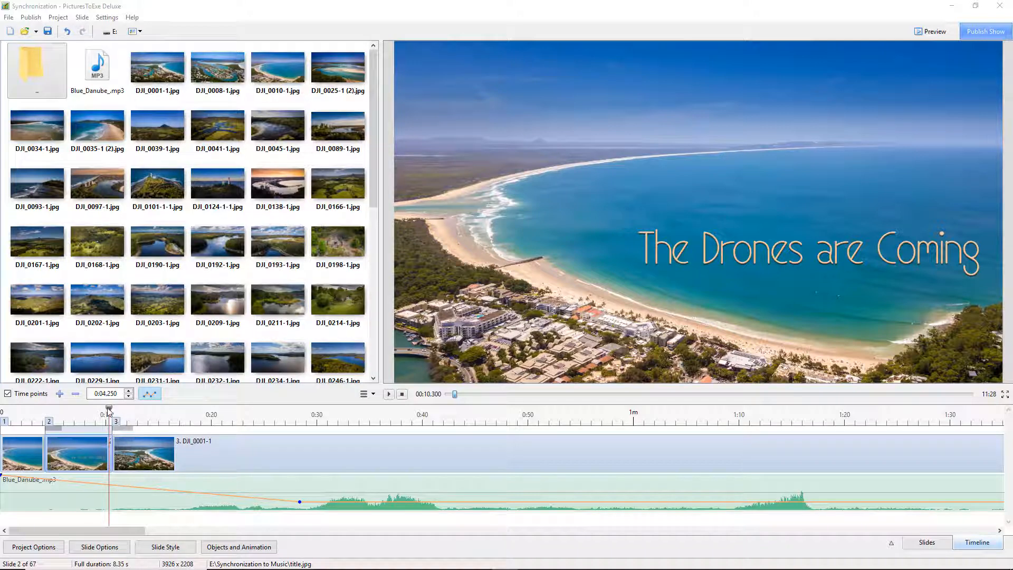
left_click_drag(109, 409, 7, 423)
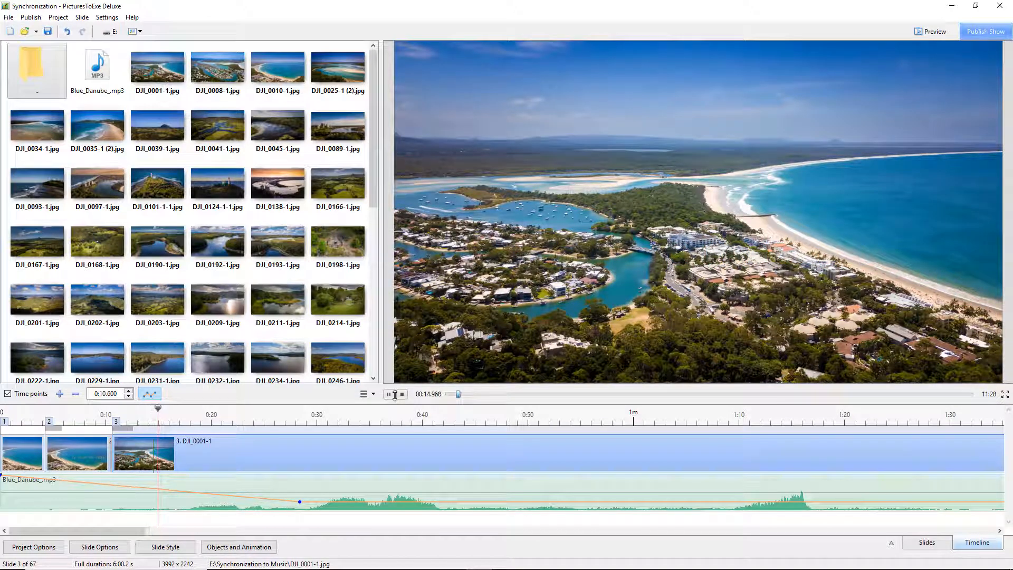
- During playback, mark time points for slides 4 through 8 on the music beats
key("Insert")
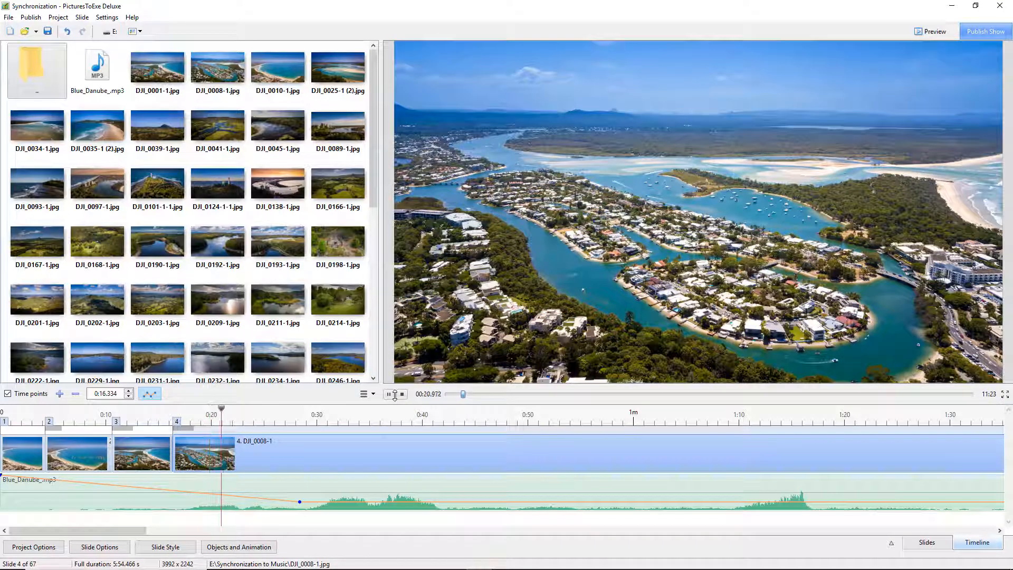
key("Insert")
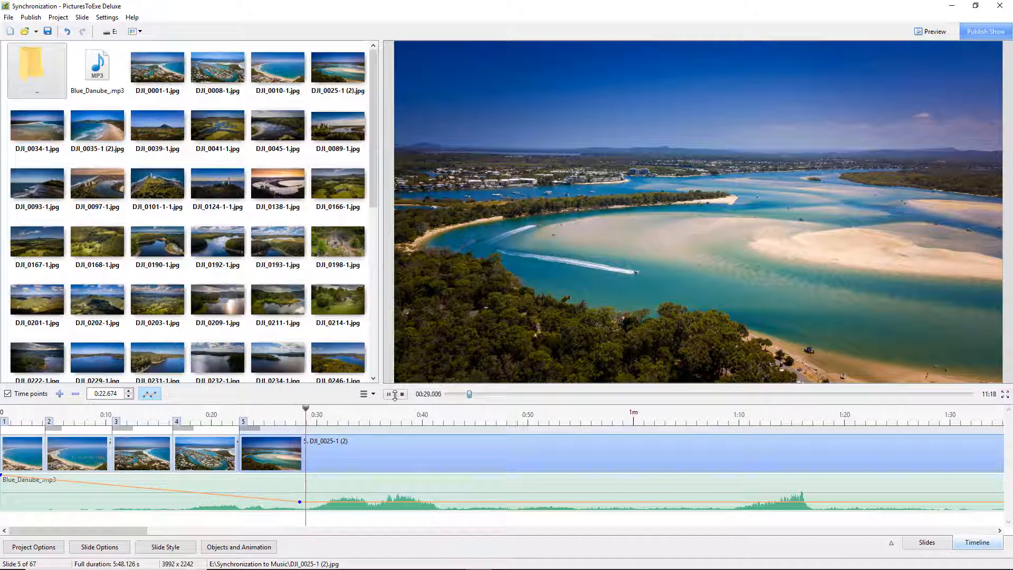
key("Insert")
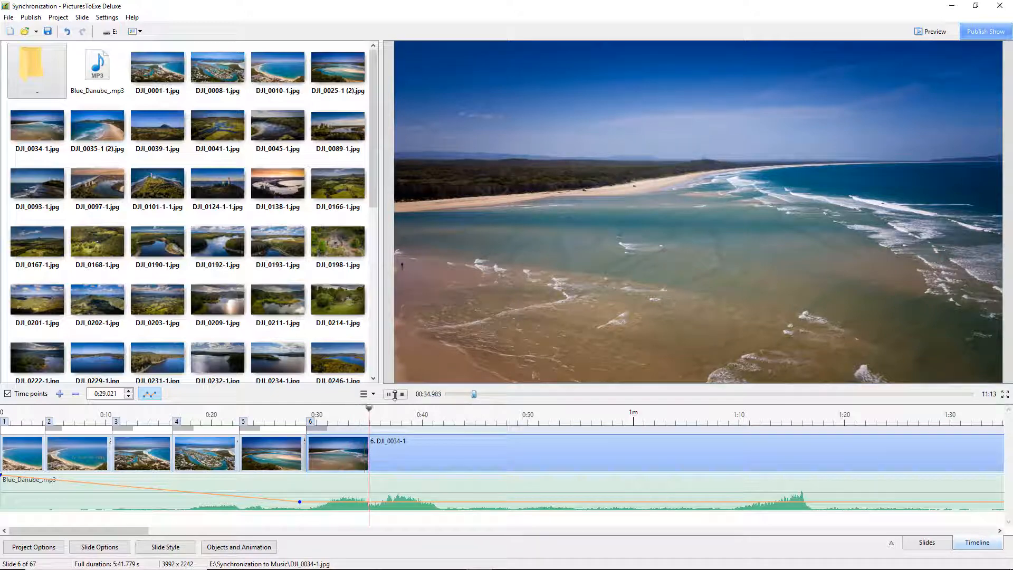
key("Insert")
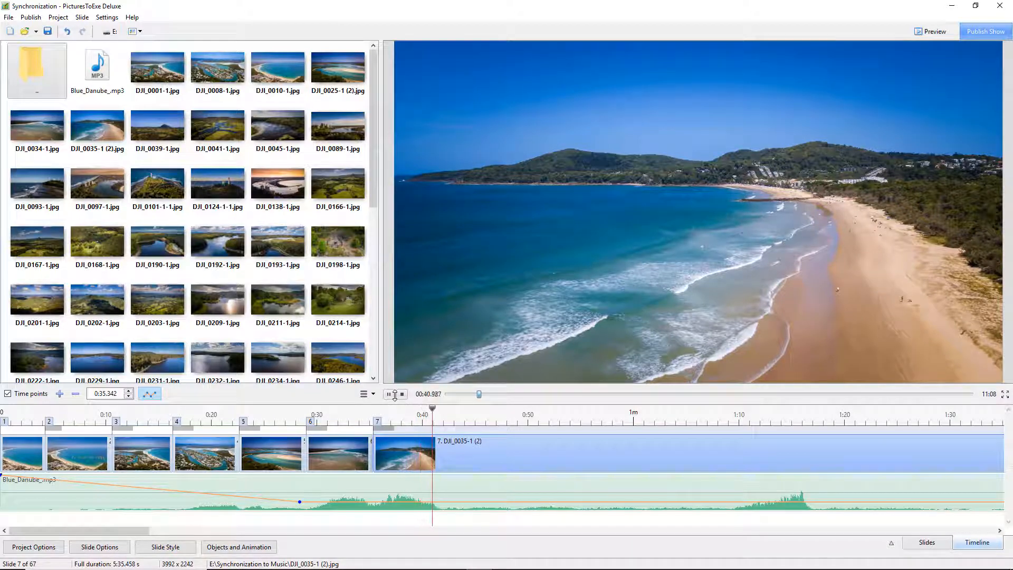
key("Insert")
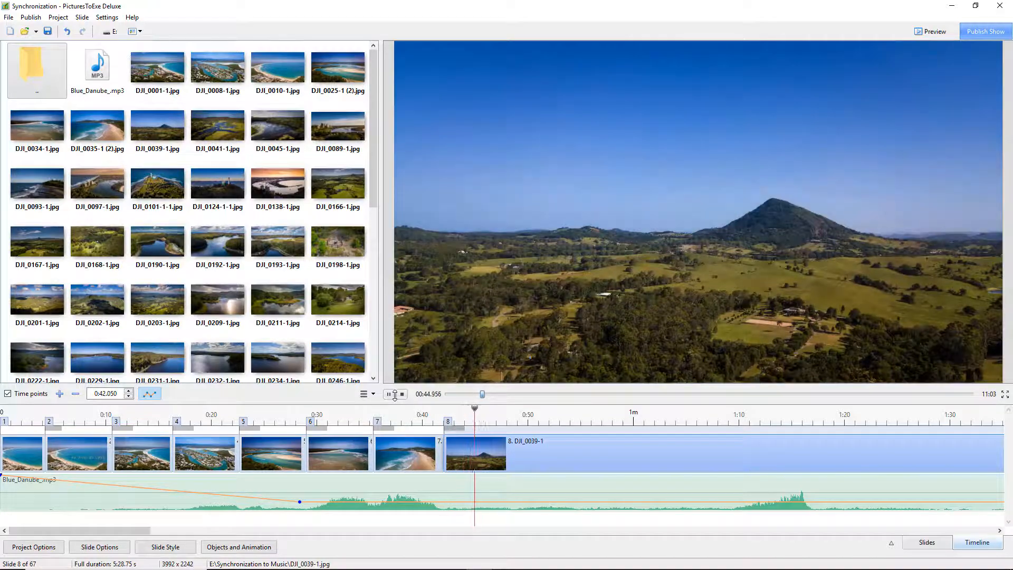
- Replay the show from slide 3 to check the new slide timings
left_click(401, 394)
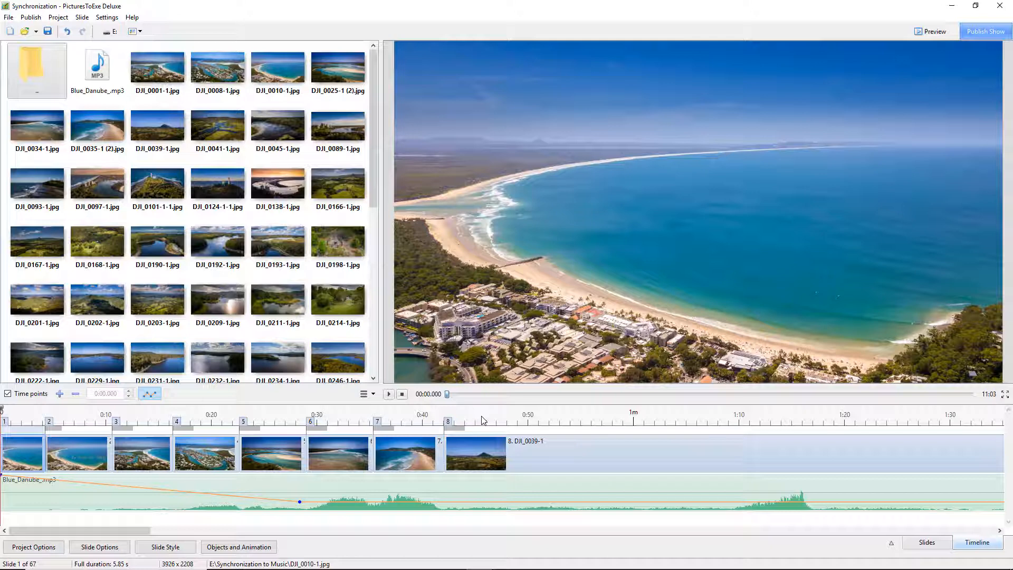
left_click(167, 414)
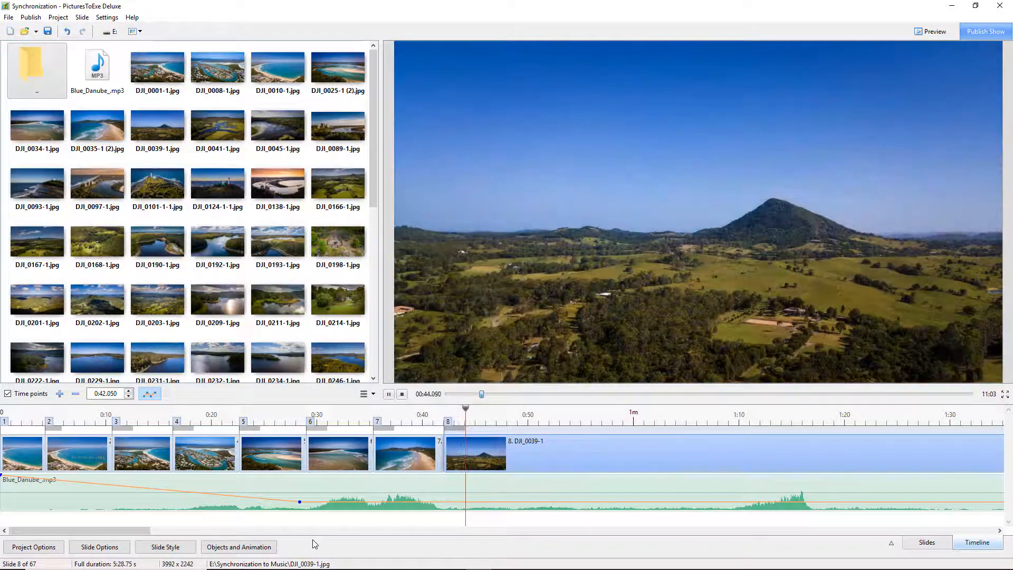
left_click(402, 393)
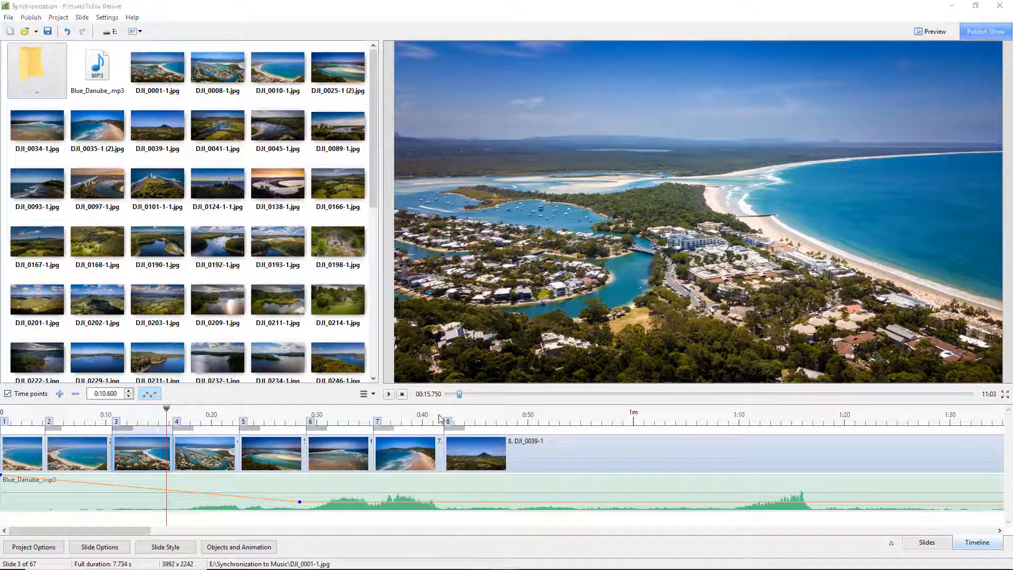
- Play from slide 7 and mark time points for slides 9 through 12 on the beats
left_click(406, 415)
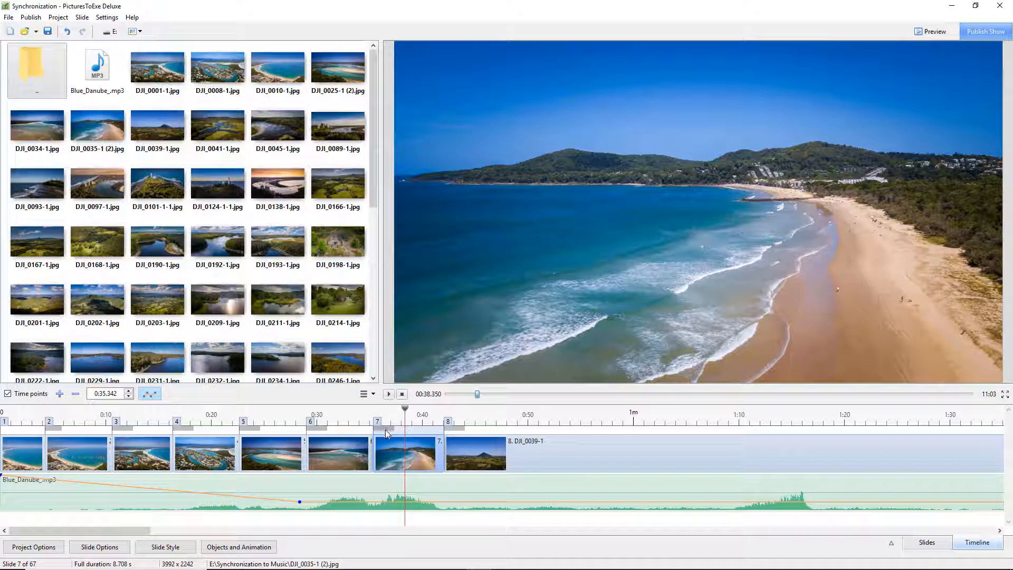
left_click(388, 394)
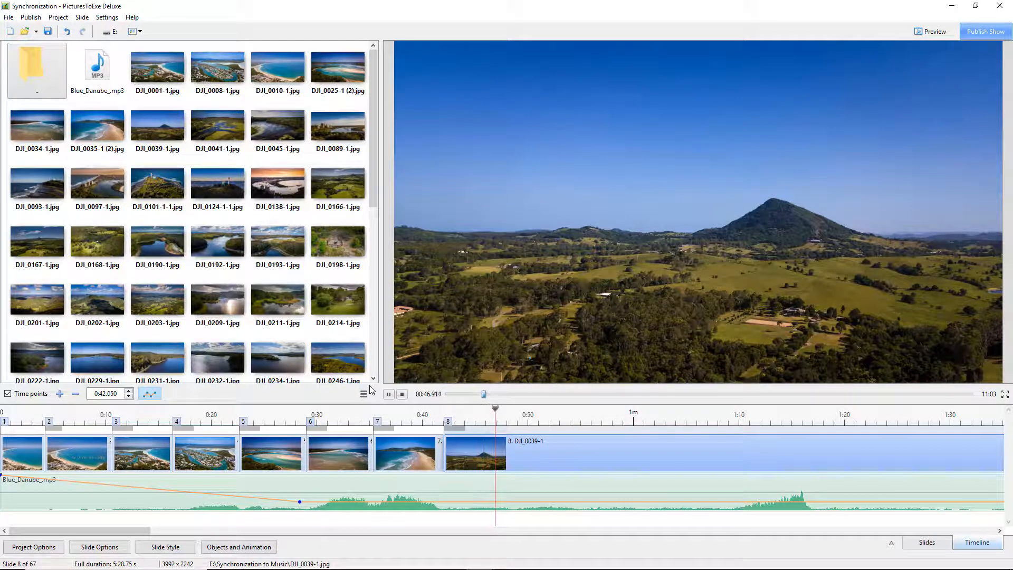
key("Insert")
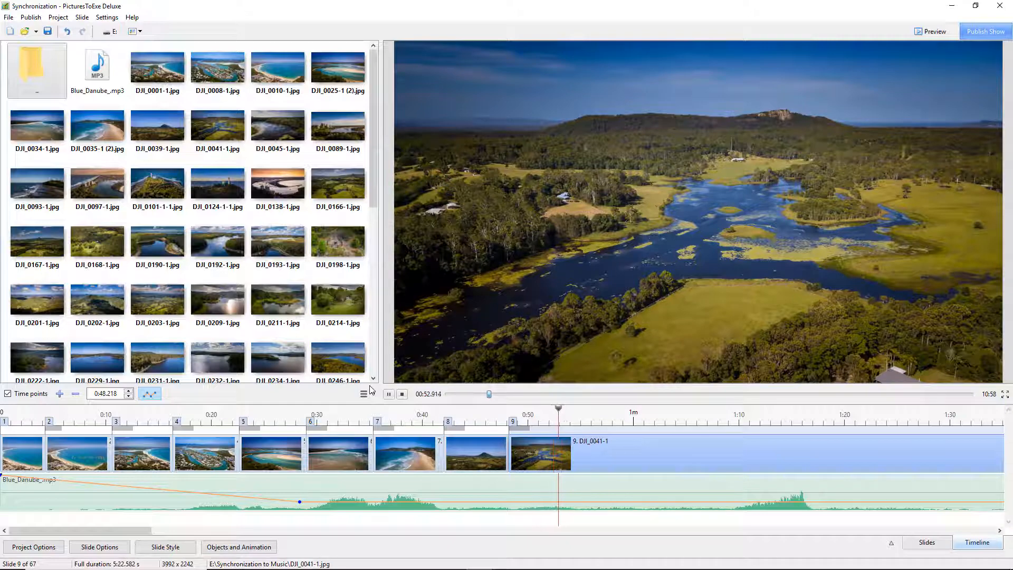
key("Insert")
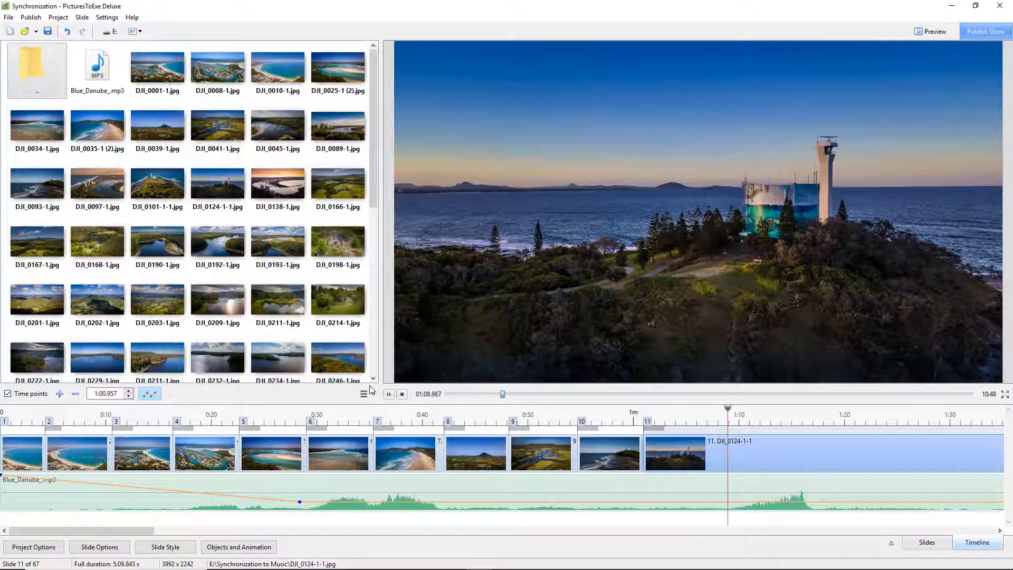
key("ctrl")
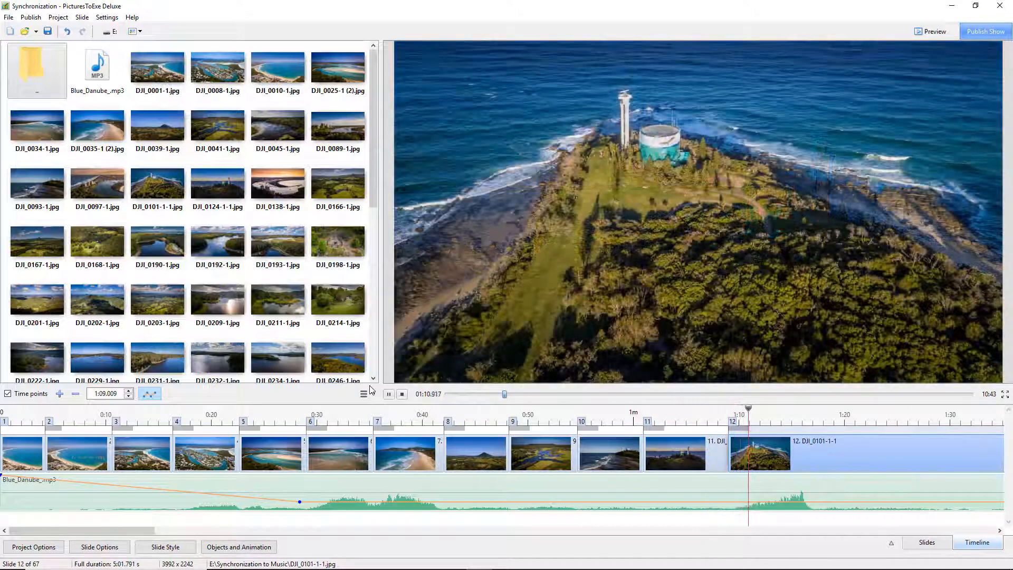
- Stop playback and lengthen the transition into slide 11 on the timeline
left_click(403, 396)
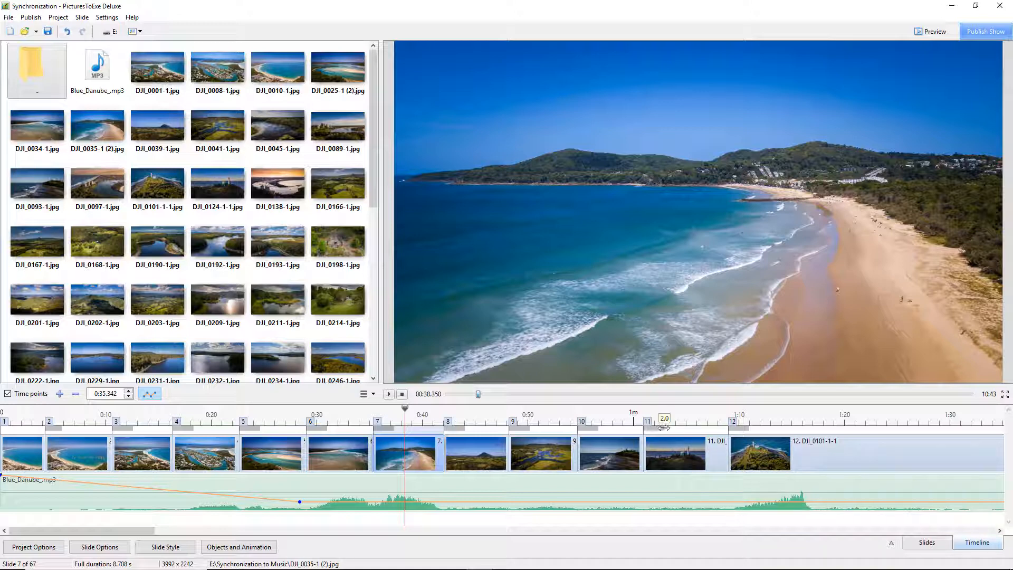
left_click_drag(663, 428, 696, 428)
- Play from slide 10 and mark slide 13's time point on the beat
left_click(612, 416)
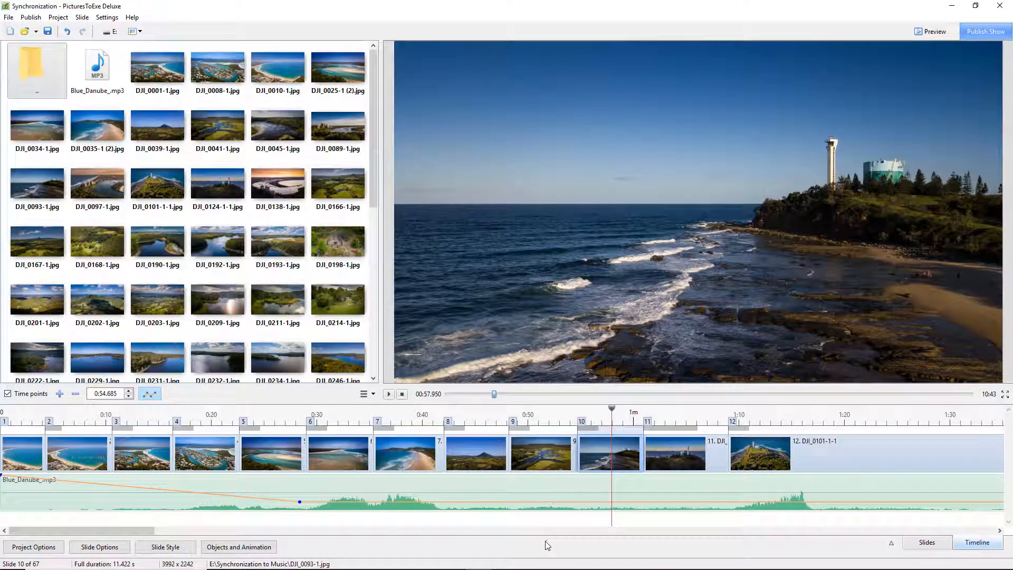
key("space")
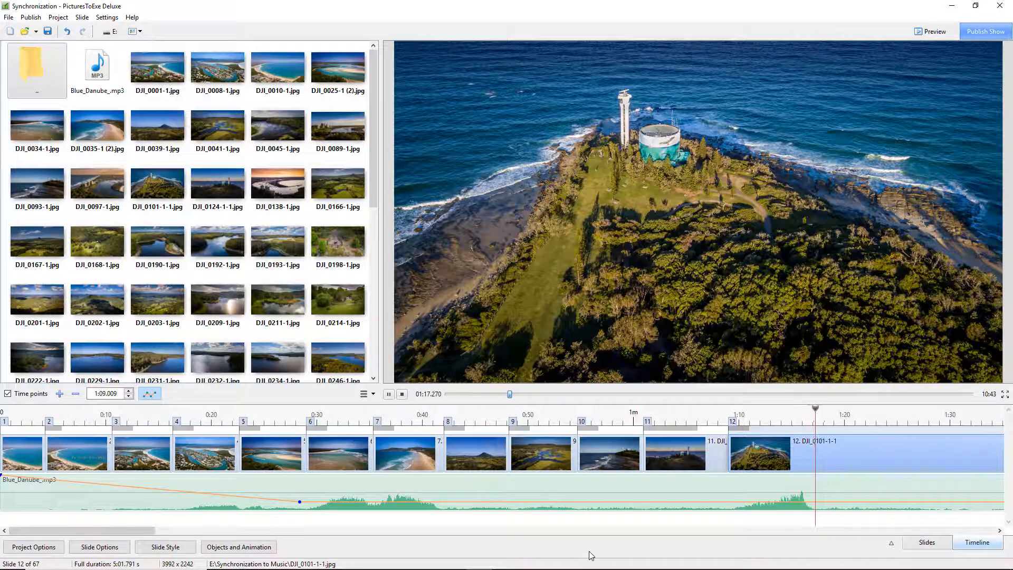
key("Insert")
key("space")
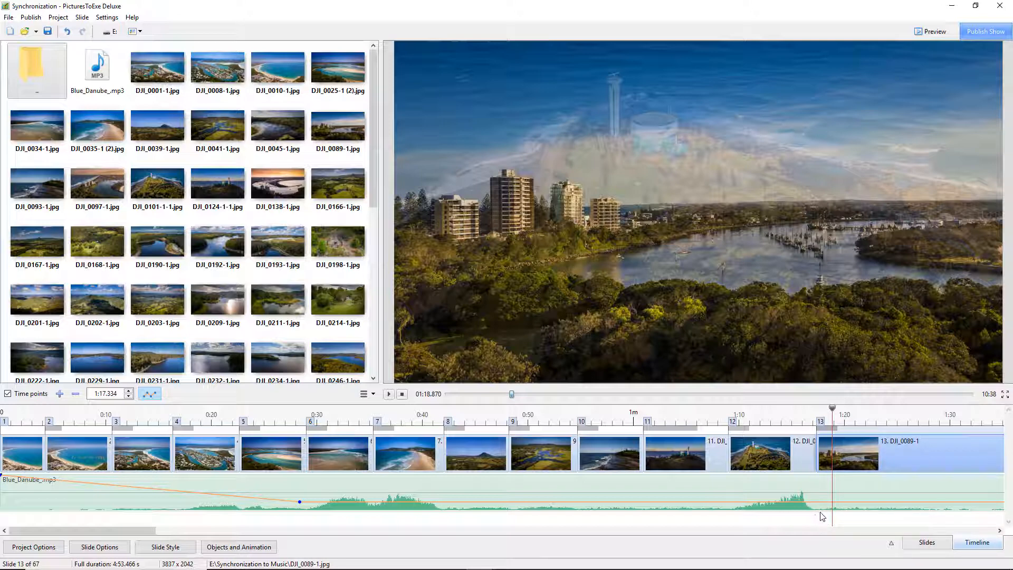
- Replay from slide 11 and save the project
left_click(727, 411)
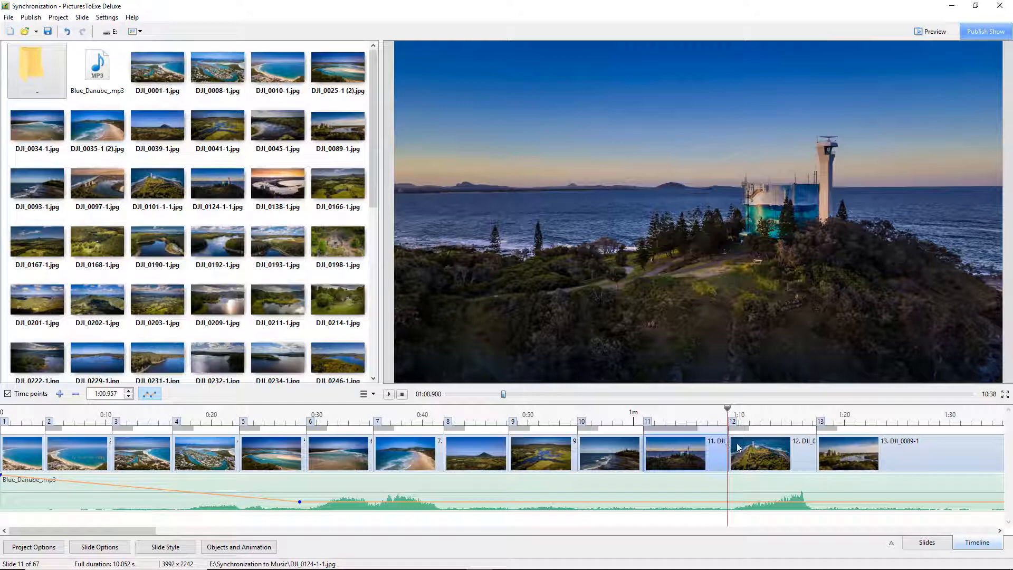
key("space")
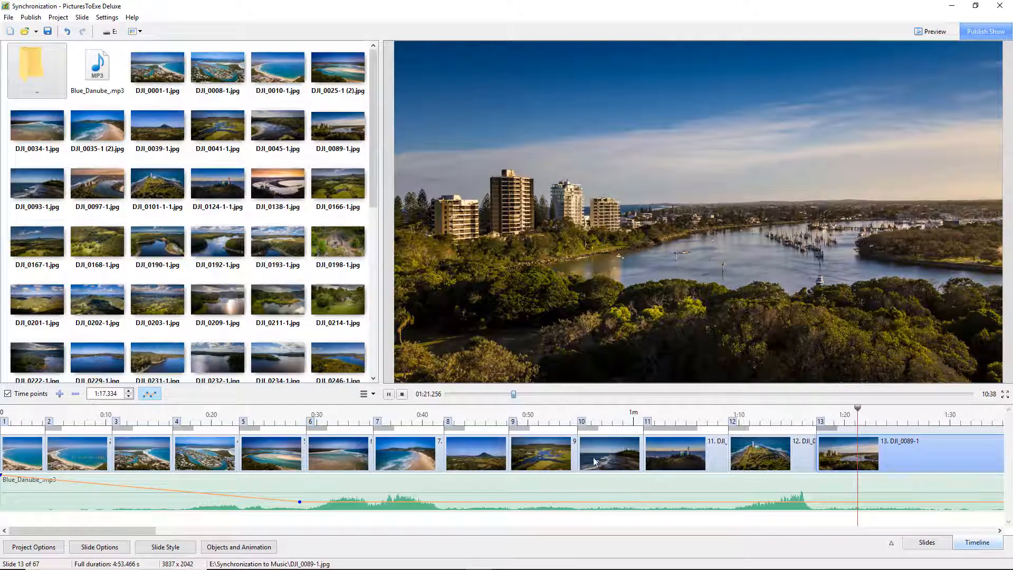
left_click(8, 17)
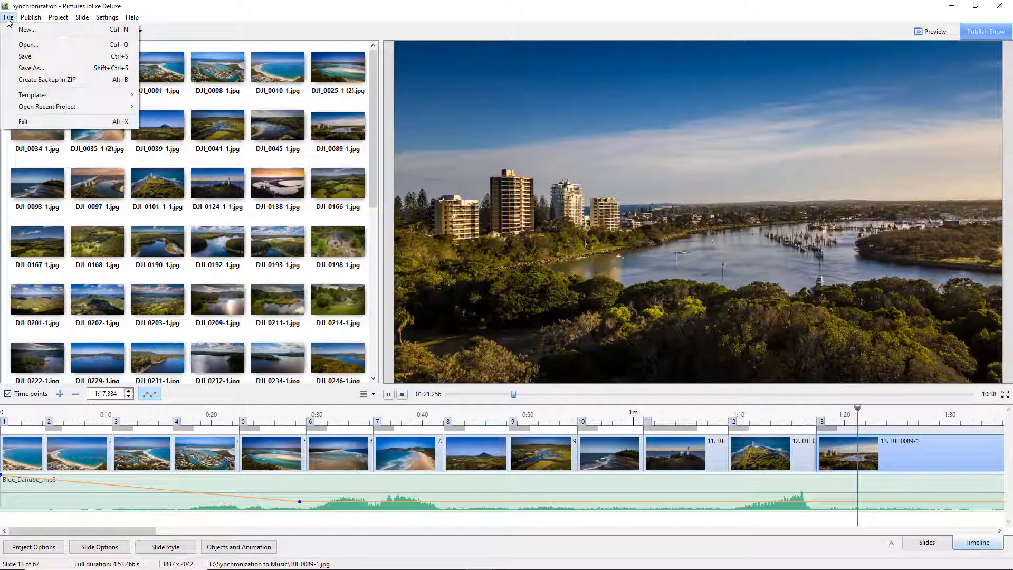
left_click(23, 57)
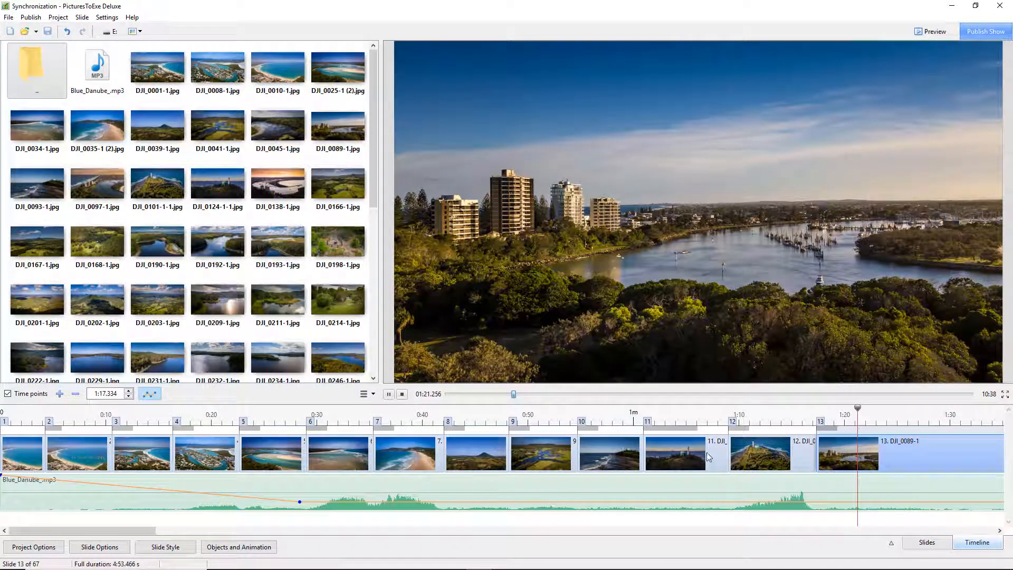
- Replay the show from slides 11, 7 and 12 to check the synchronization
left_click(723, 413)
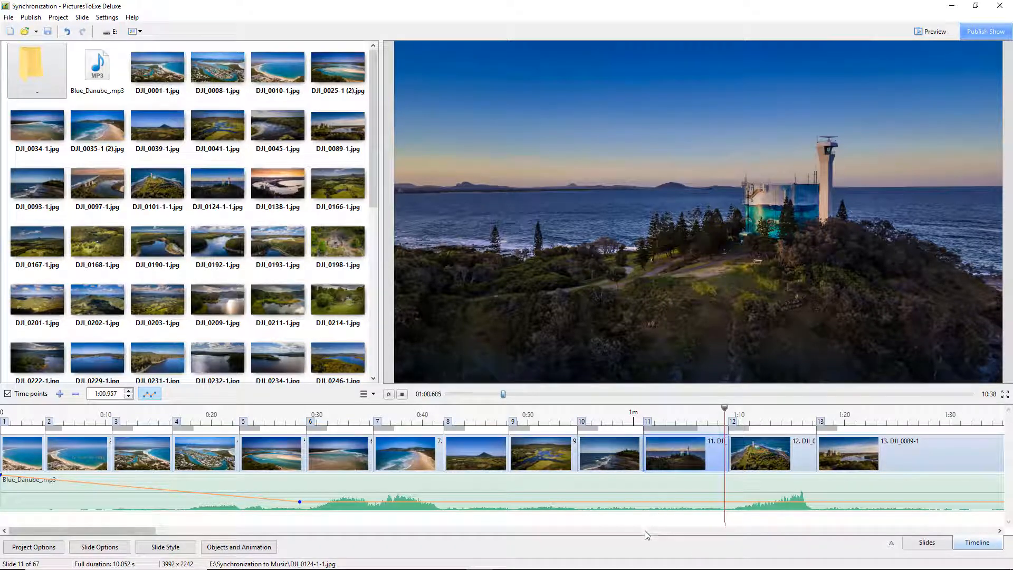
key("space")
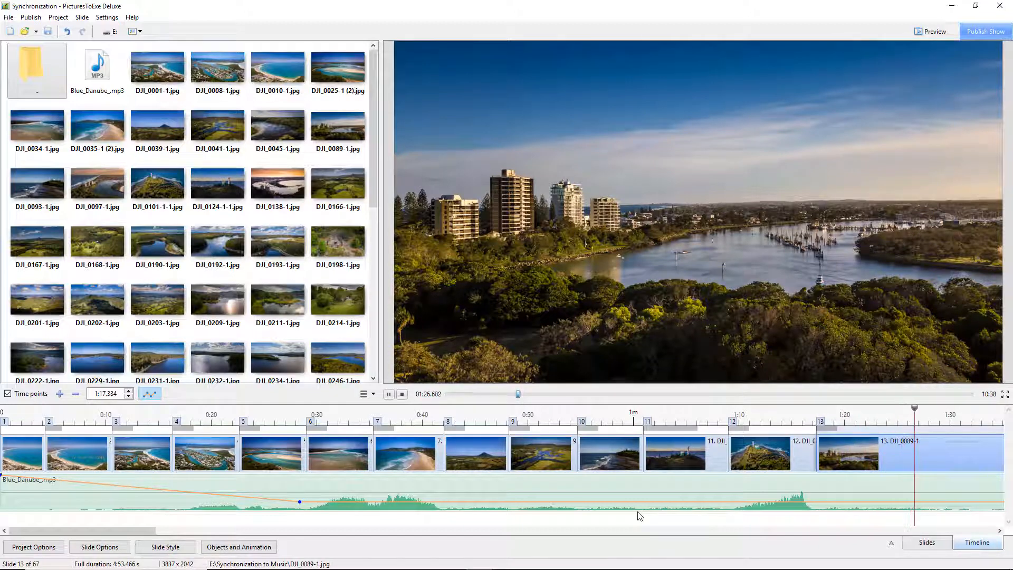
left_click(402, 394)
left_click(439, 449)
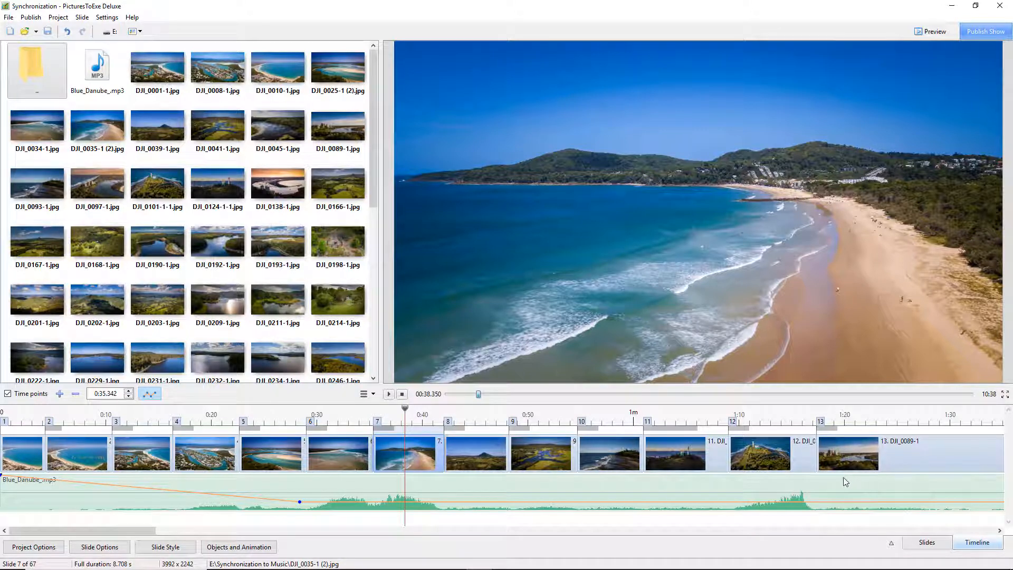
left_click(798, 418)
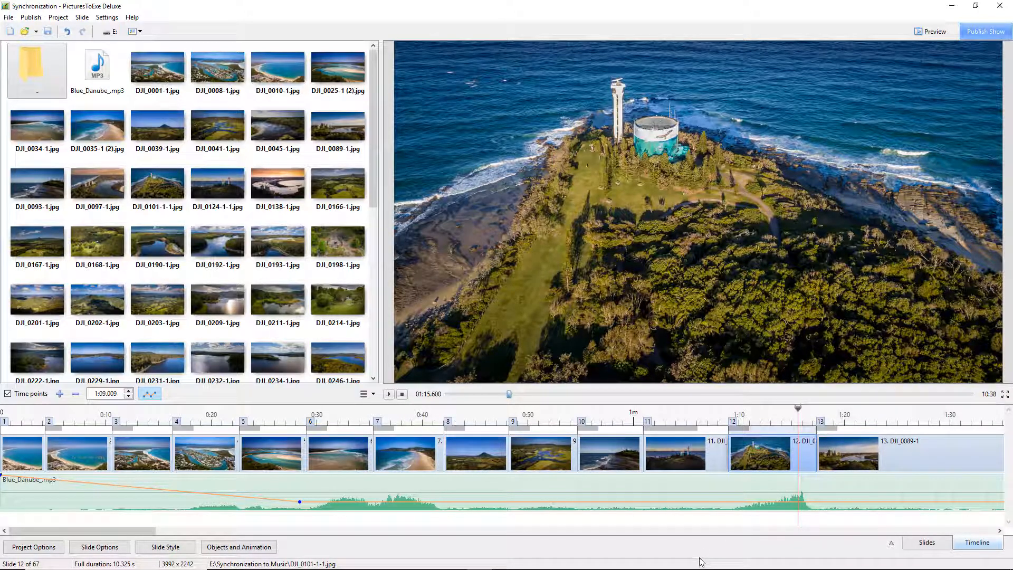
key("space")
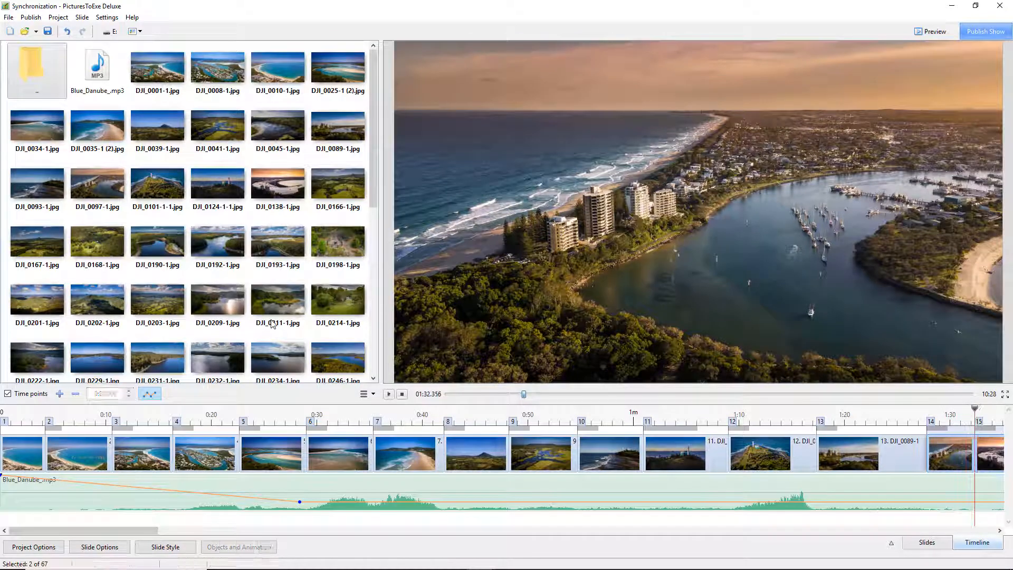
key("space")
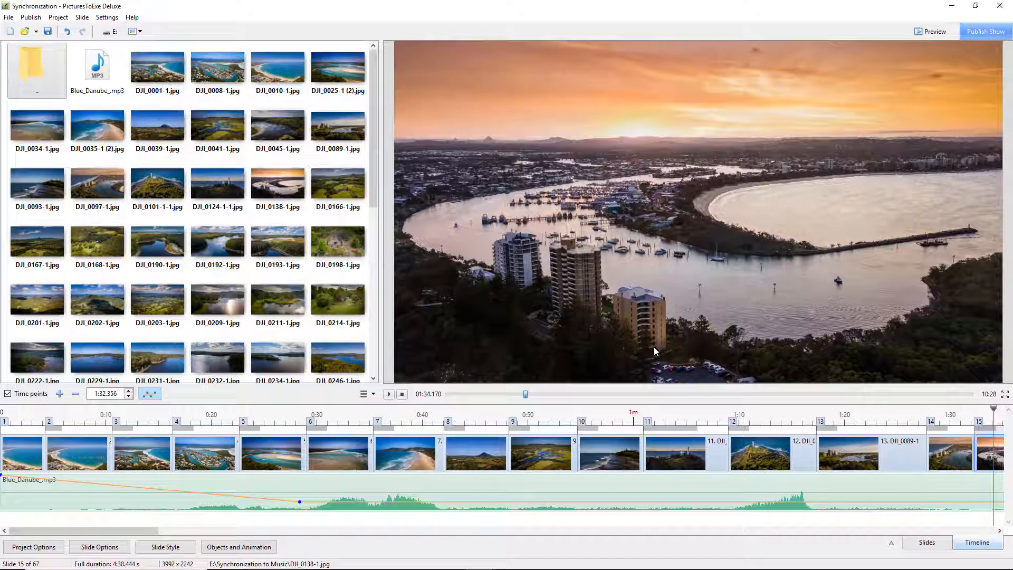
- Move slide 15's time point out to about 1:44.4 on the timeline
left_click_drag(143, 530, 200, 545)
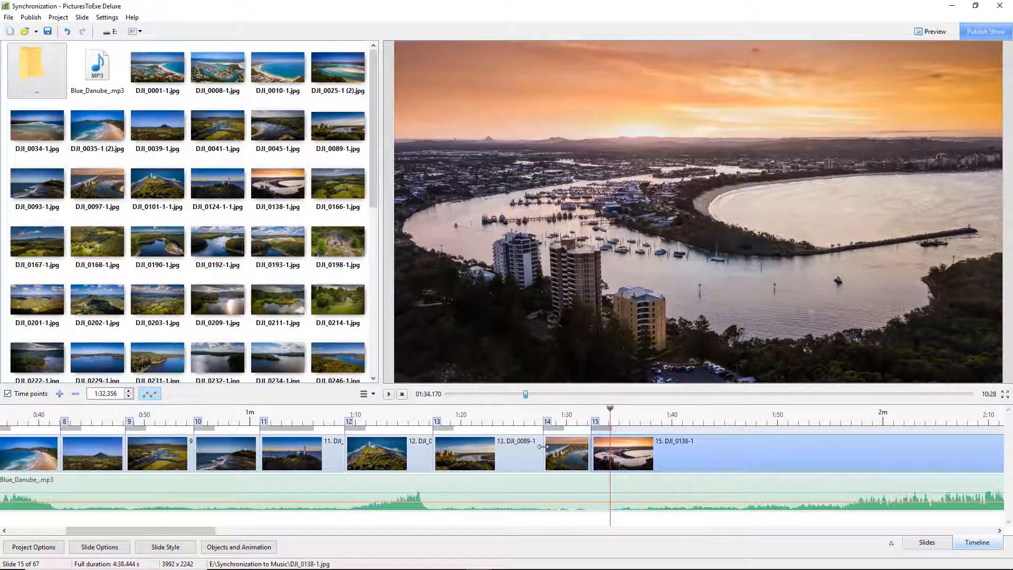
left_click(467, 457)
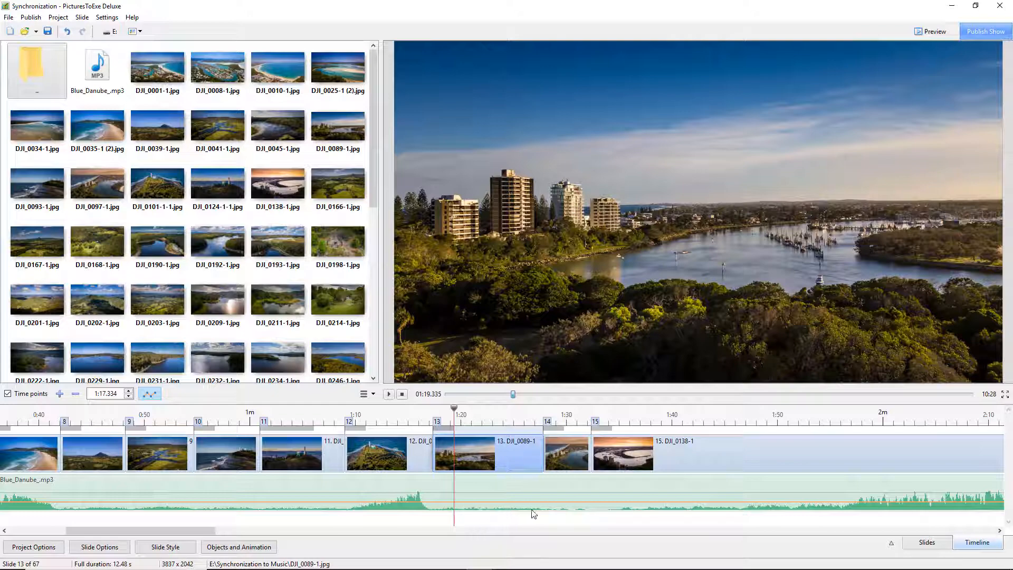
left_click_drag(614, 455, 741, 457)
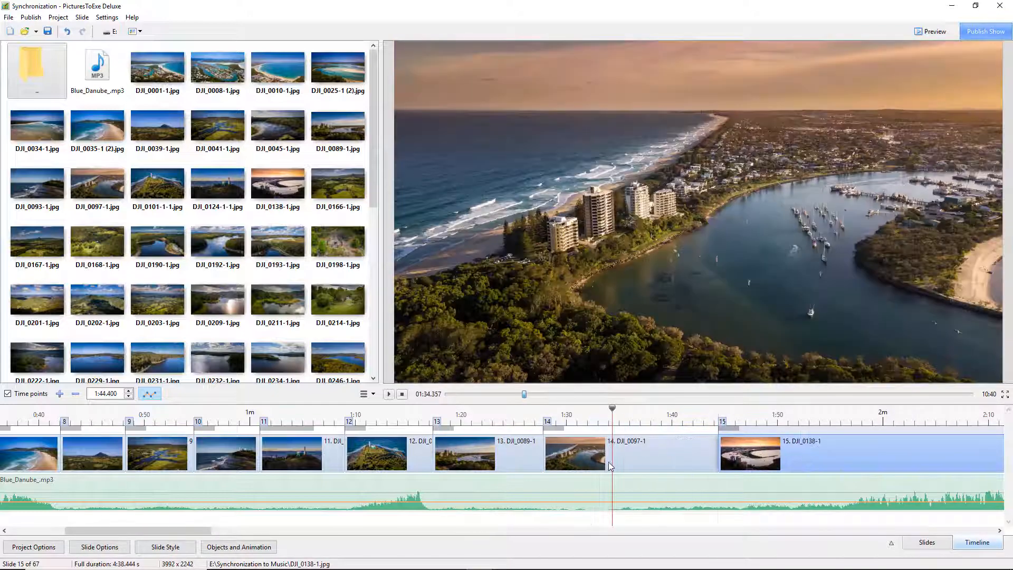
- Play from slide 14 and mark slide 15's time point on the beat
left_click(550, 415)
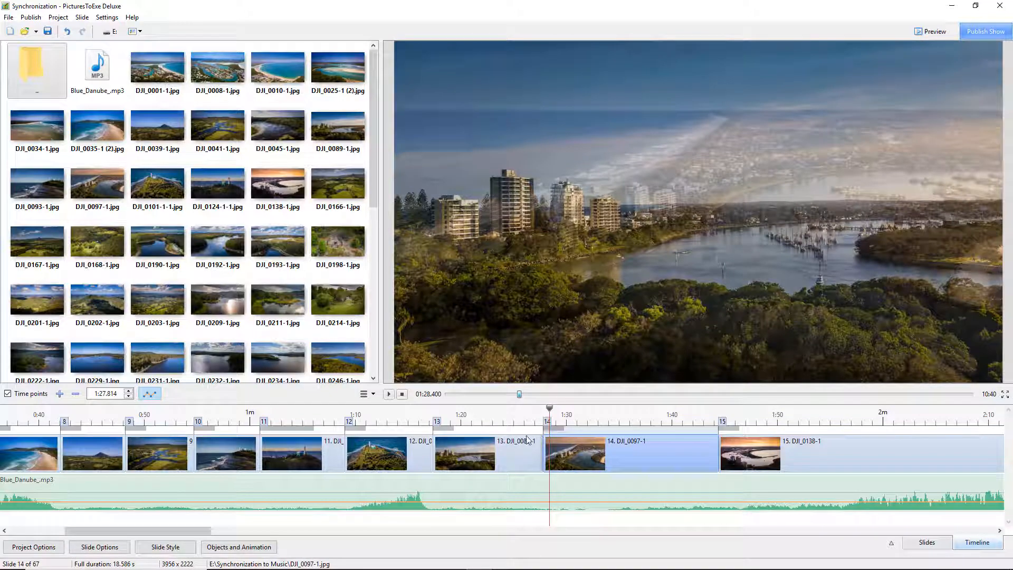
key("space")
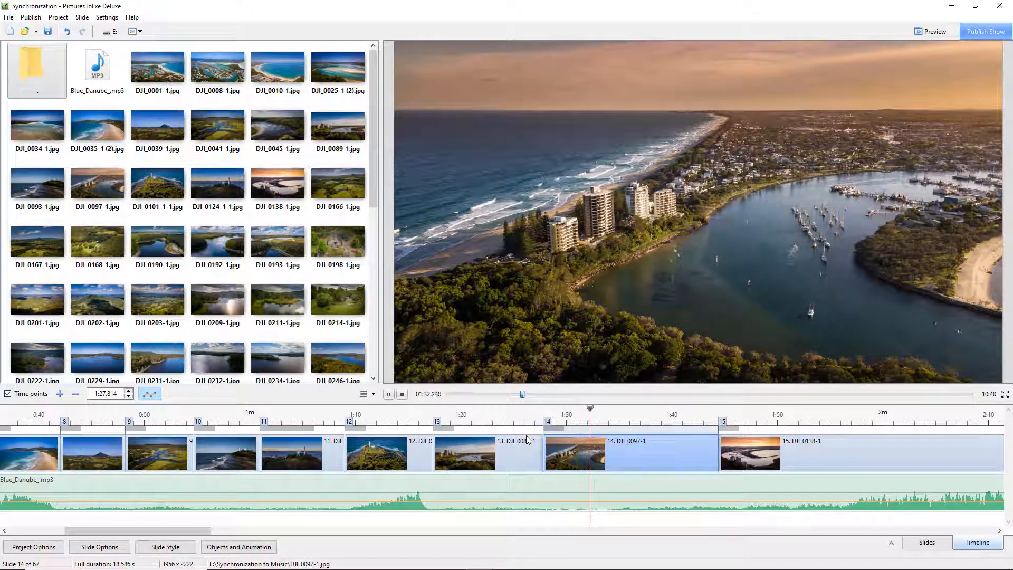
key("Insert")
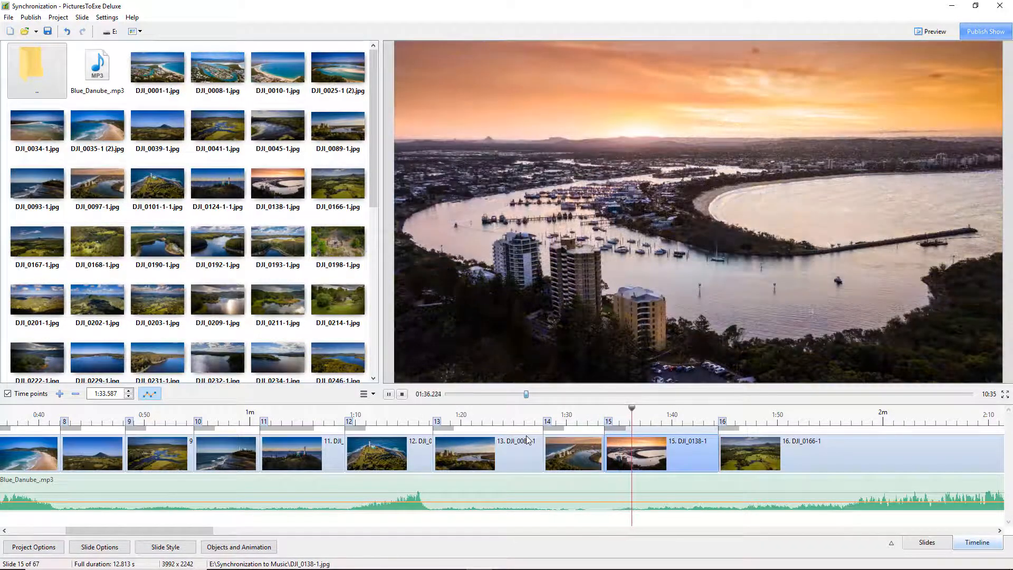
- Stop playback and lengthen slide 15's transition to about 4.45 seconds
key("space")
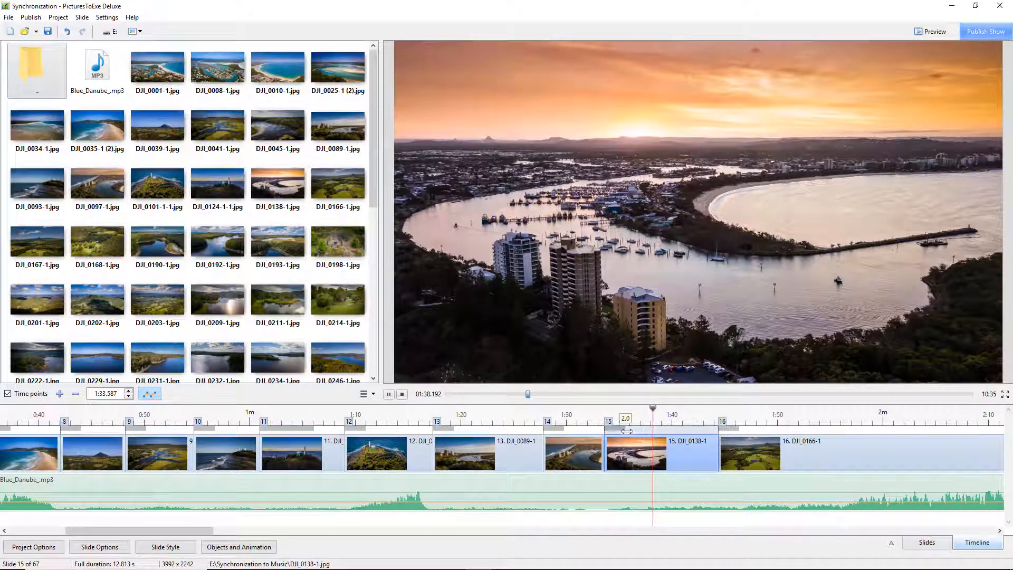
left_click_drag(625, 427, 653, 433)
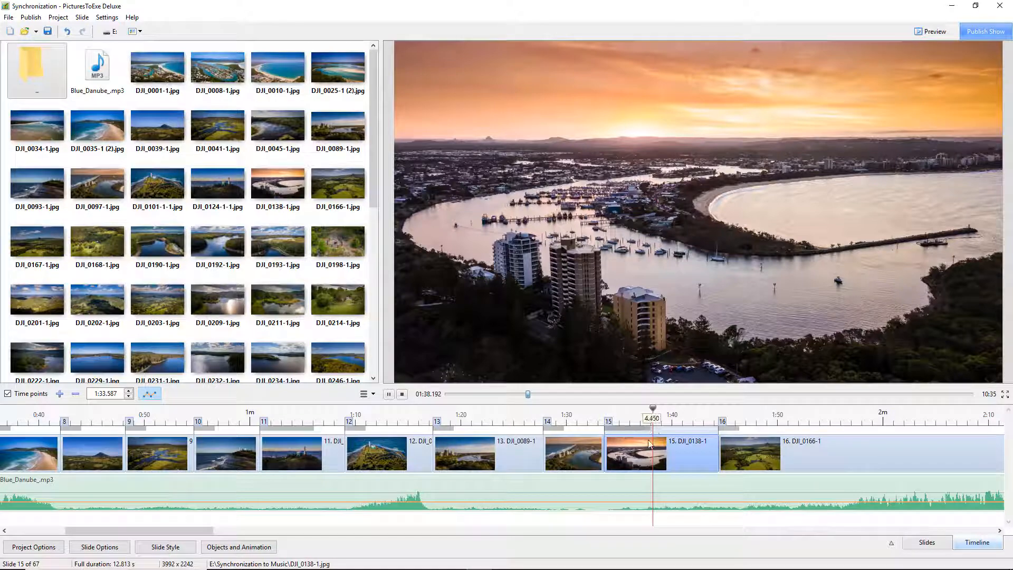
- Push slide 16 further along the timeline, play from slide 13, and mark time points for slides 16 to 19 on the beat
left_click_drag(742, 462, 957, 456)
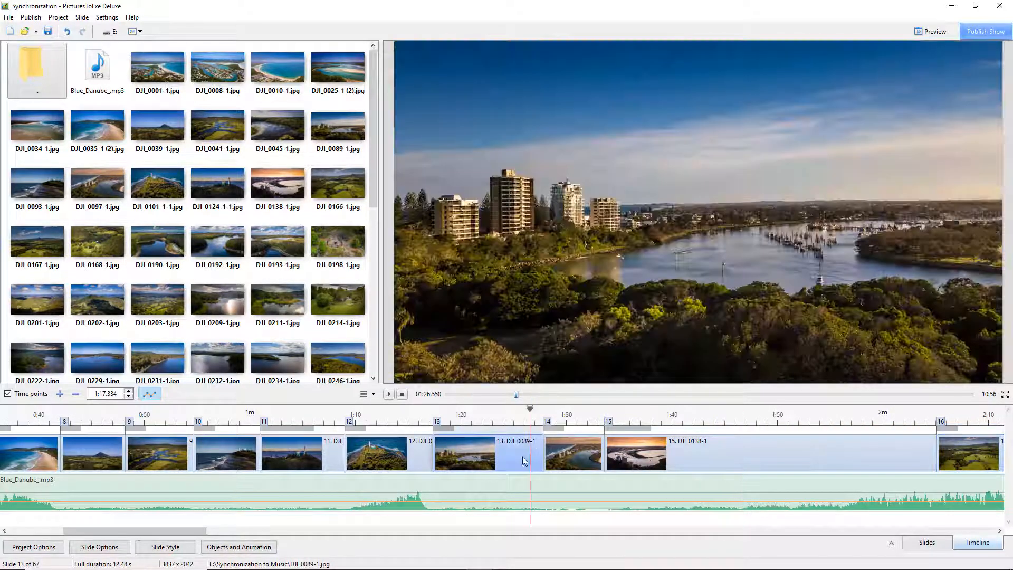
left_click(529, 416)
key("space")
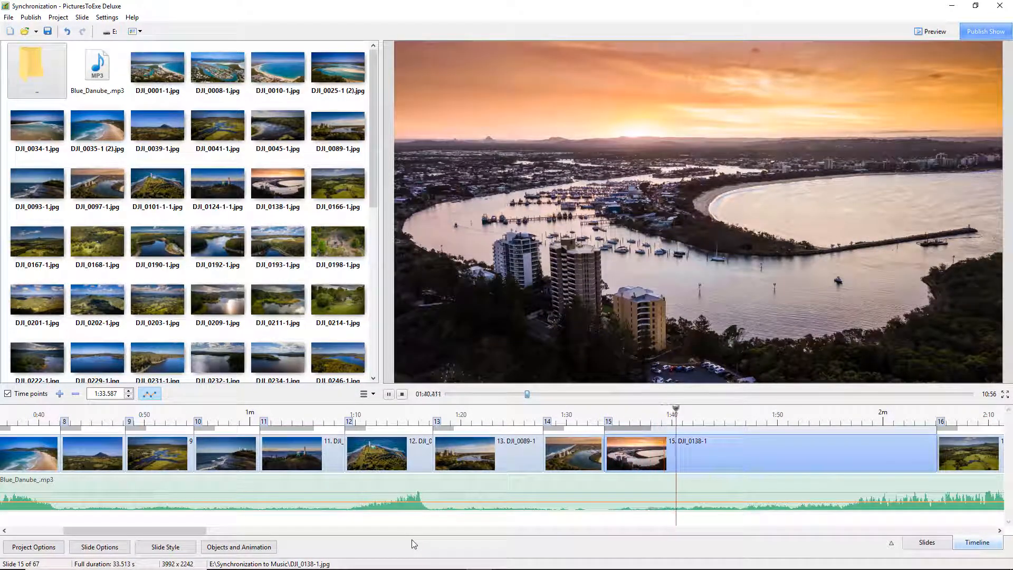
key("Insert")
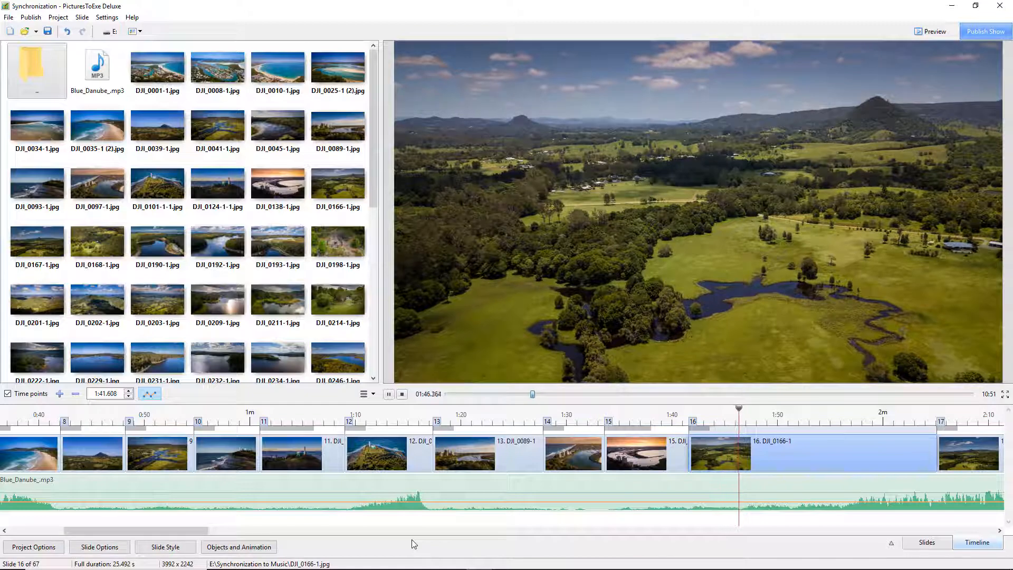
key("Insert")
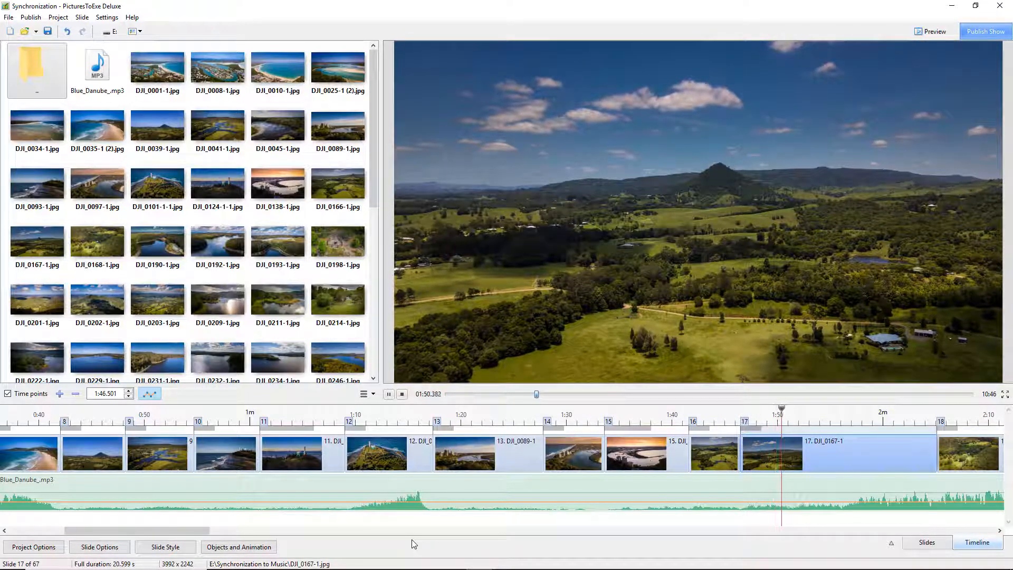
key("Insert")
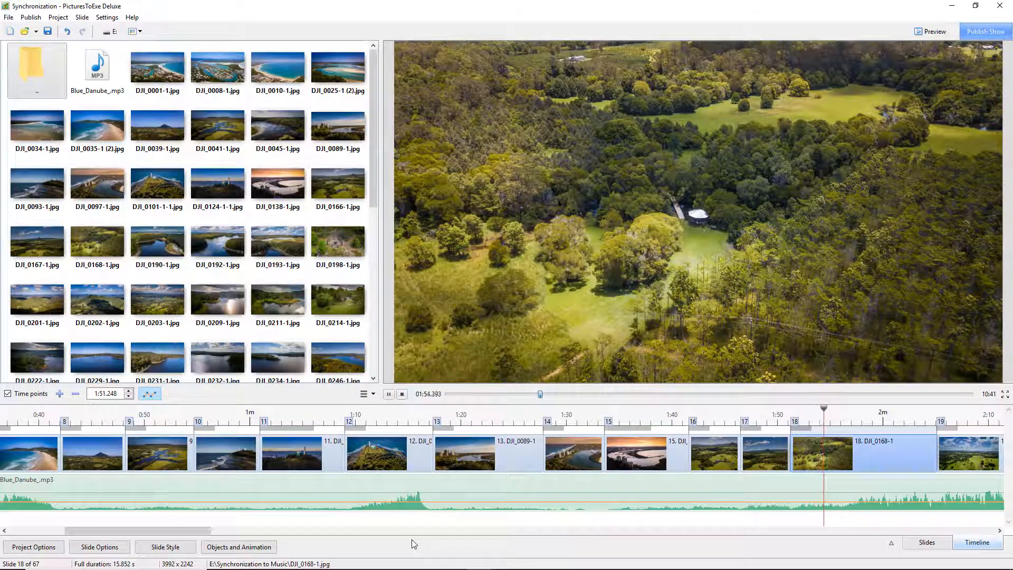
key("Insert")
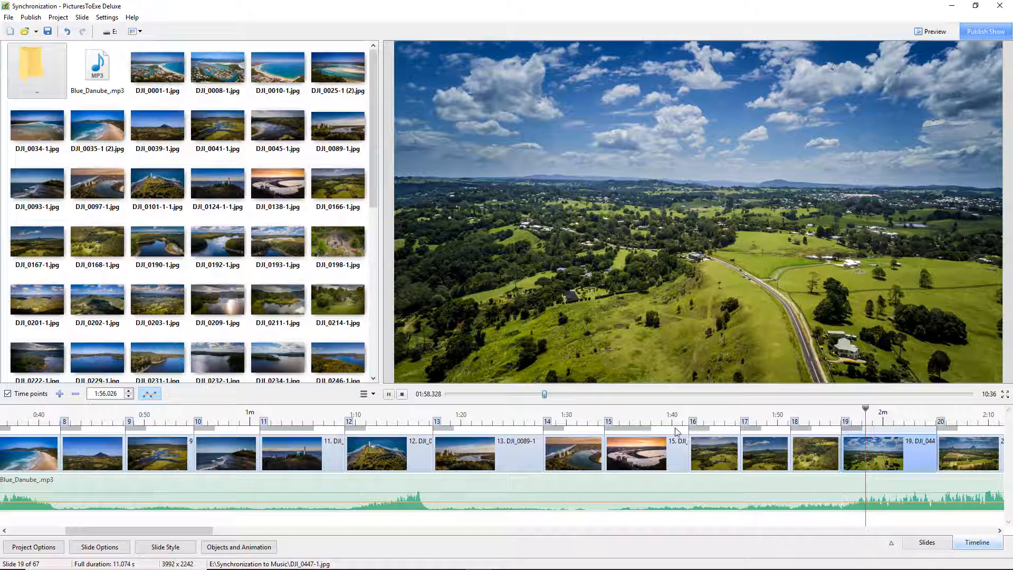
- Replay the show from slide 15 to check the newly marked time points
left_click(664, 415)
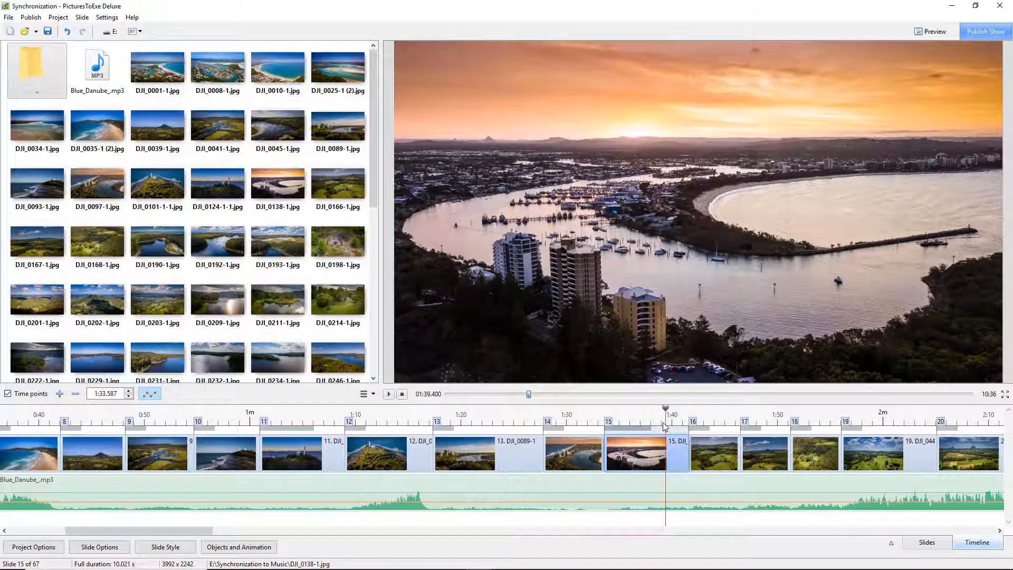
key("space")
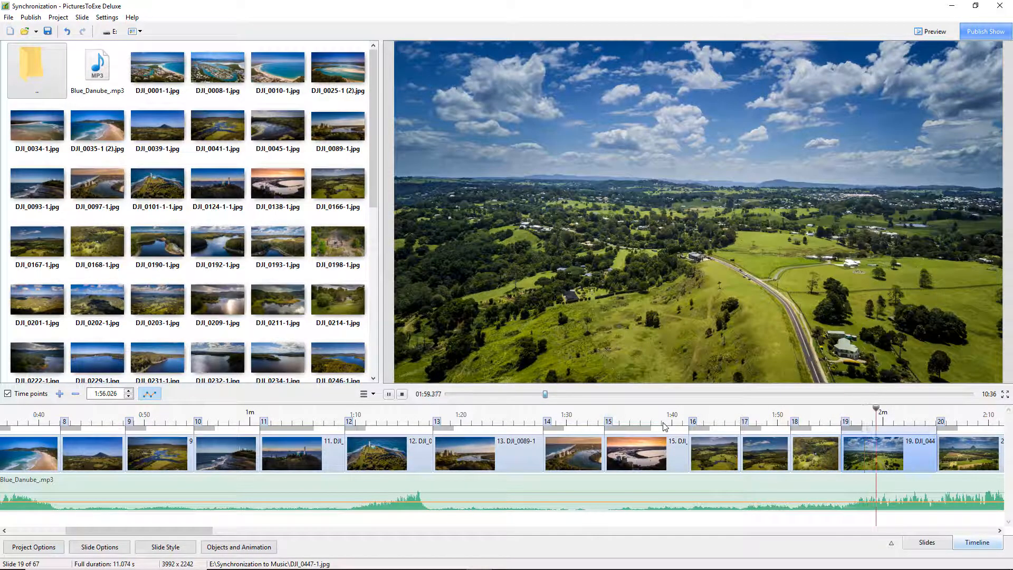
key("space")
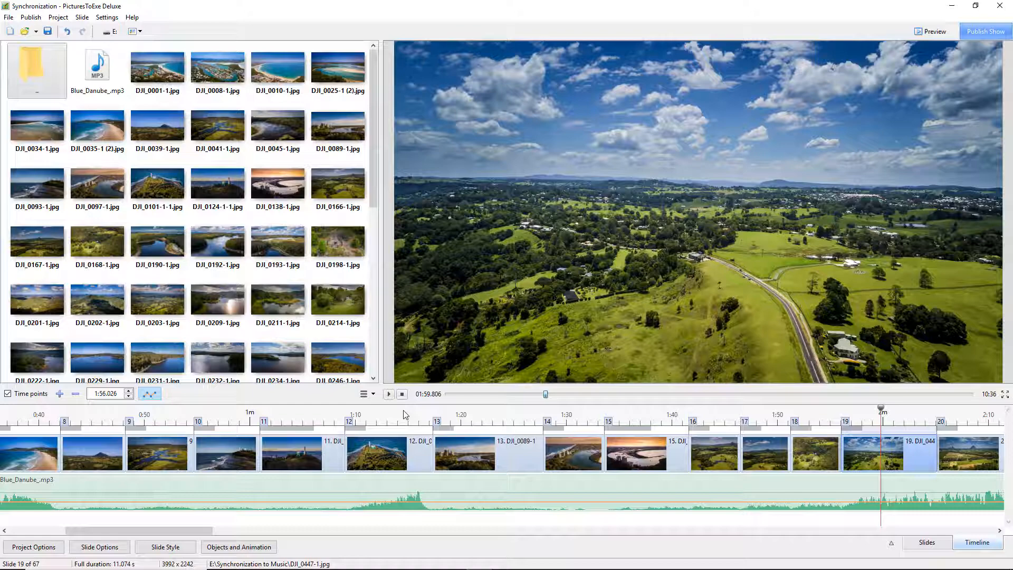
left_click(1006, 395)
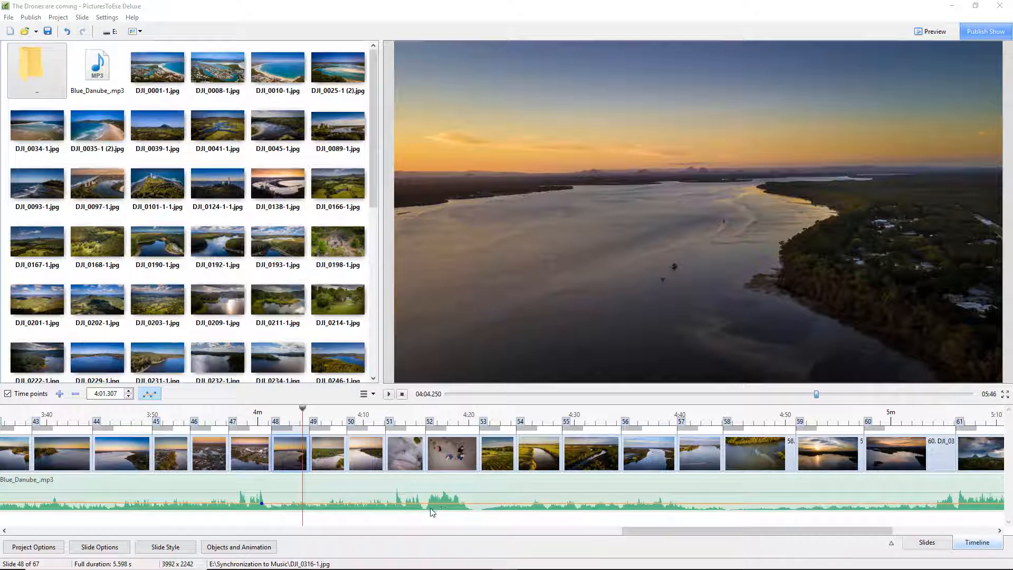
- Review the finished 'The Drones are coming' show by playing sections of its timeline around slides 50 to 61
left_click(380, 414)
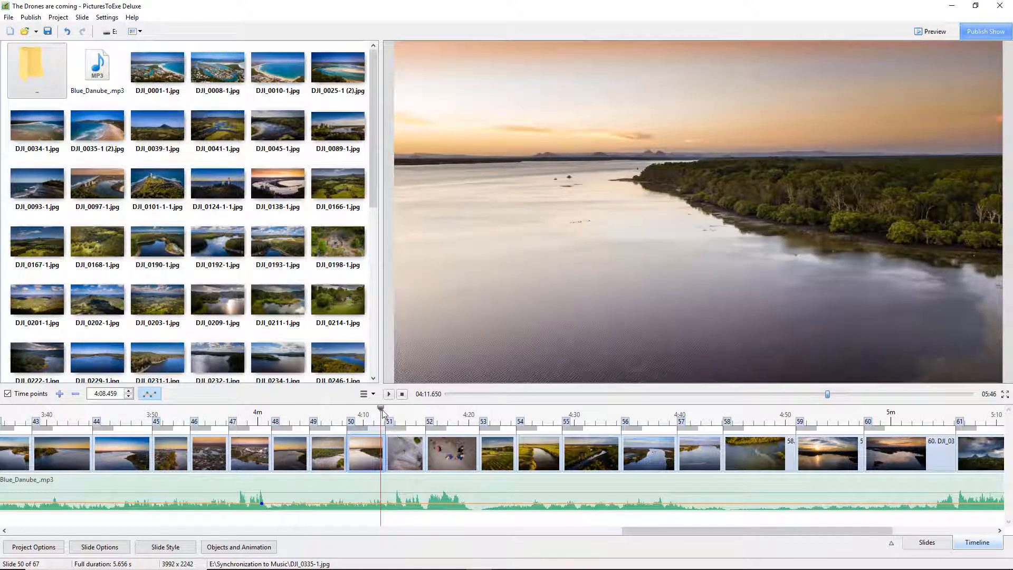
left_click_drag(381, 412, 451, 431)
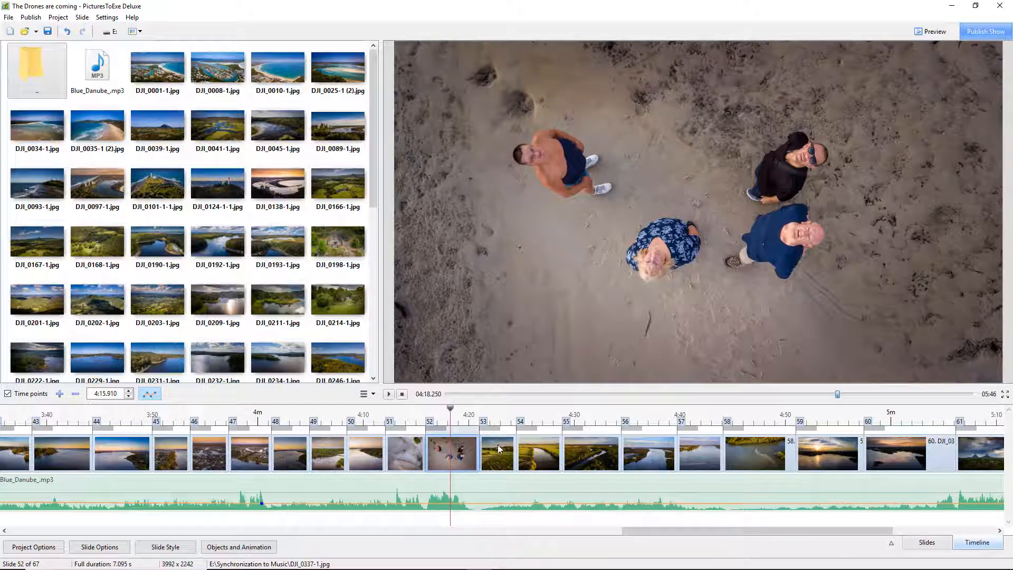
left_click(498, 447)
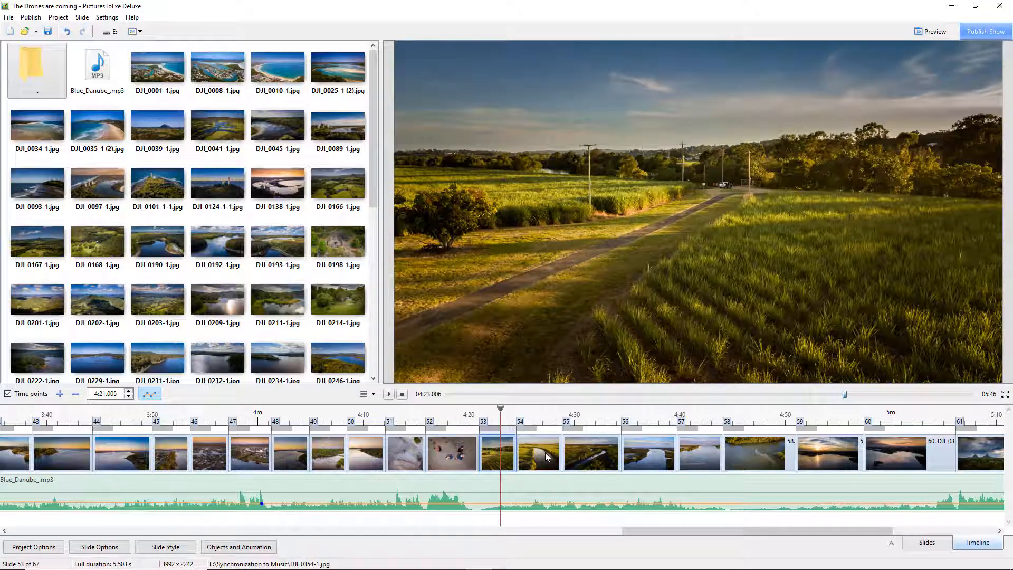
left_click(544, 452)
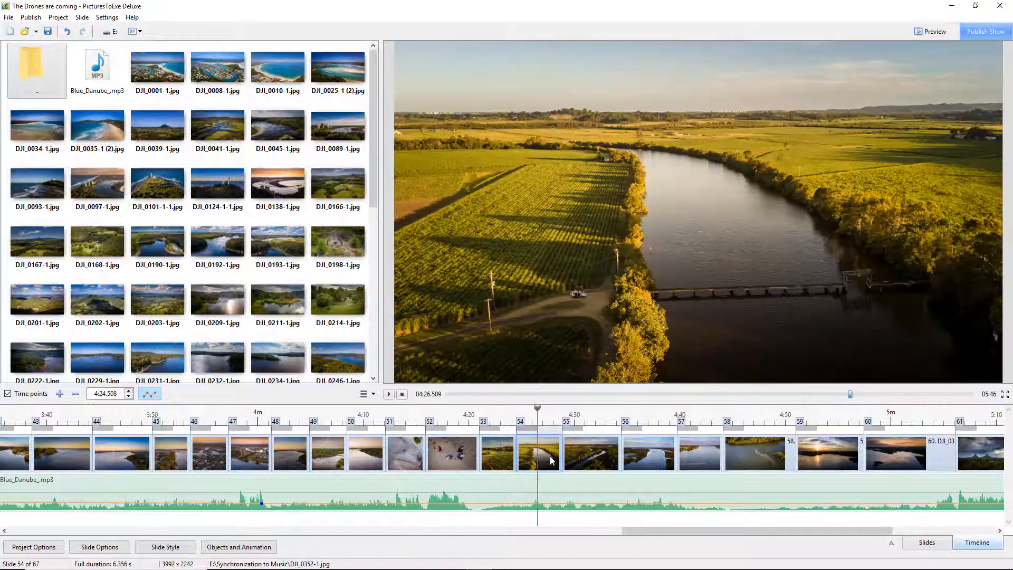
left_click(585, 456)
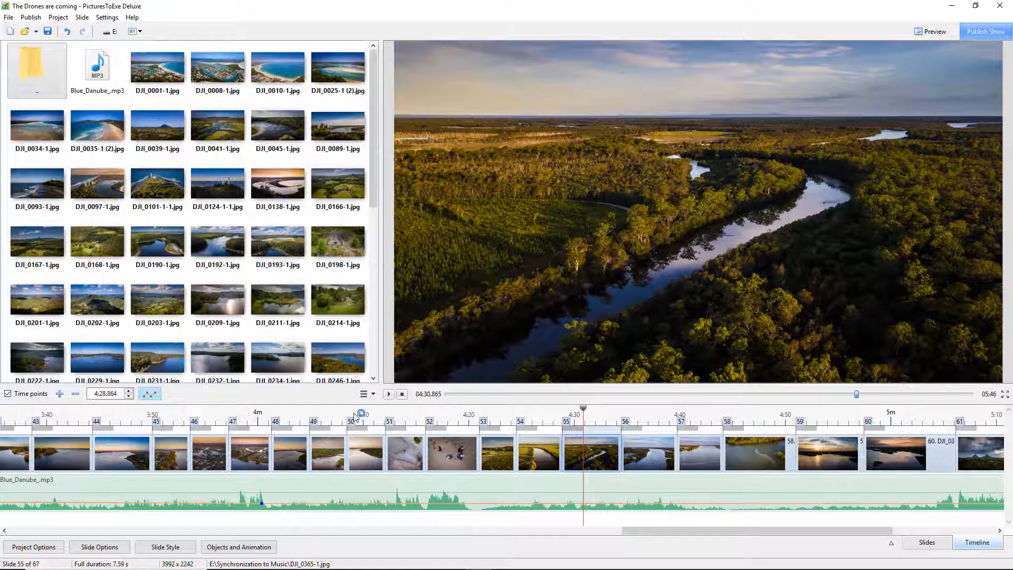
left_click(338, 415)
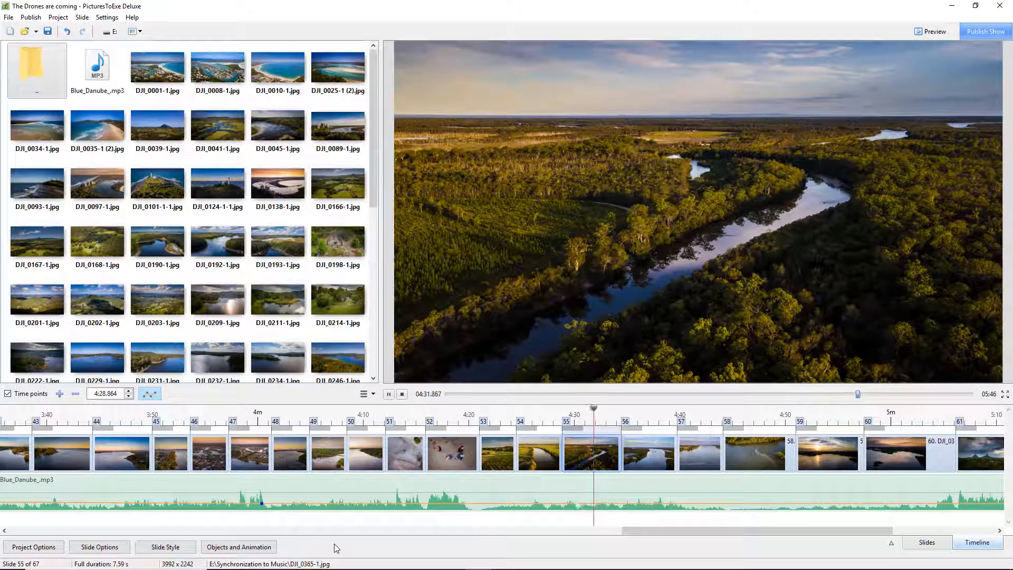
left_click(401, 393)
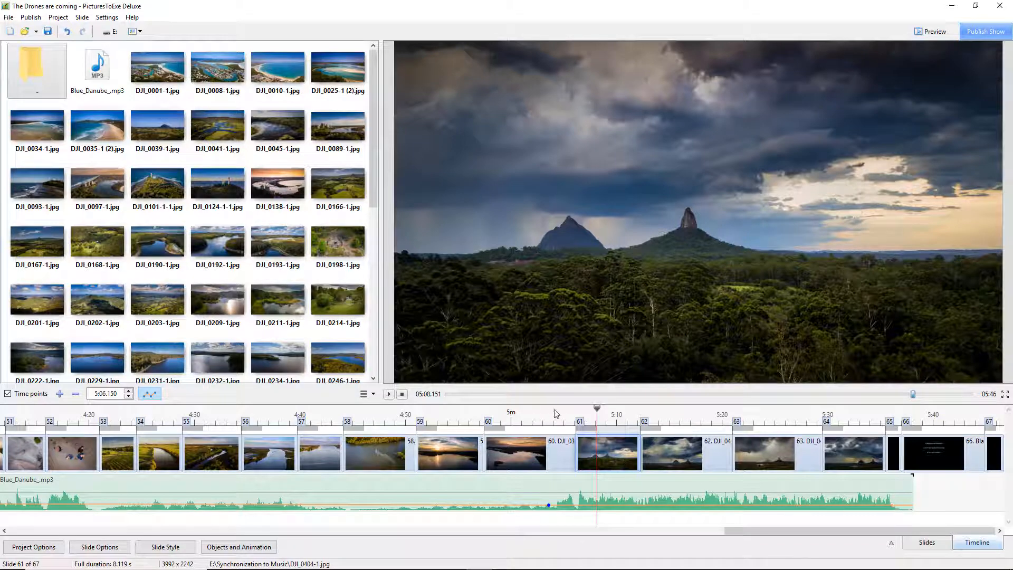
left_click(569, 417)
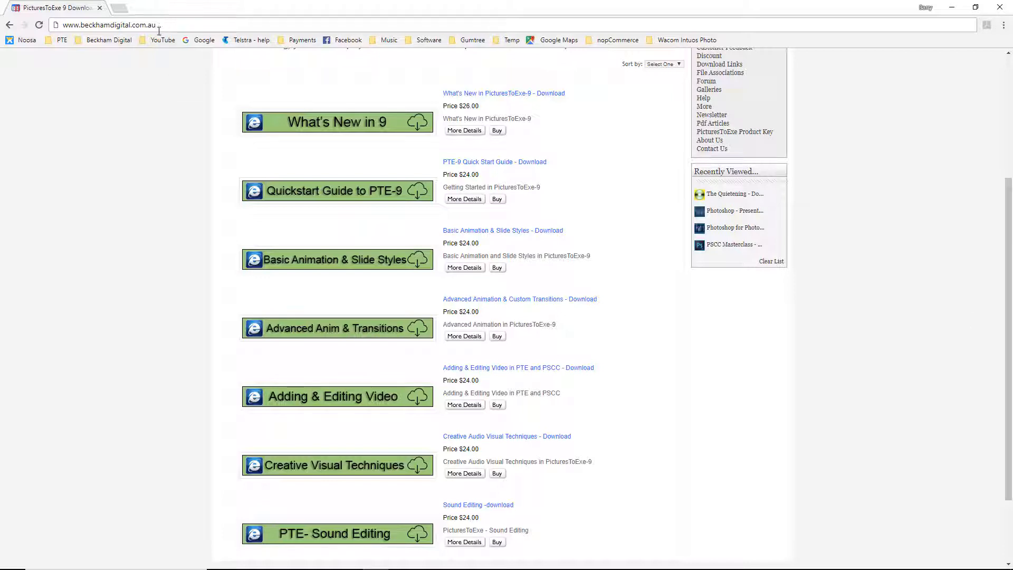
- Browse the beckhamdigital.com.au PicturesToExe 9 tutorial download listings
left_click_drag(129, 26, 59, 33)
mouse_move(340, 128)
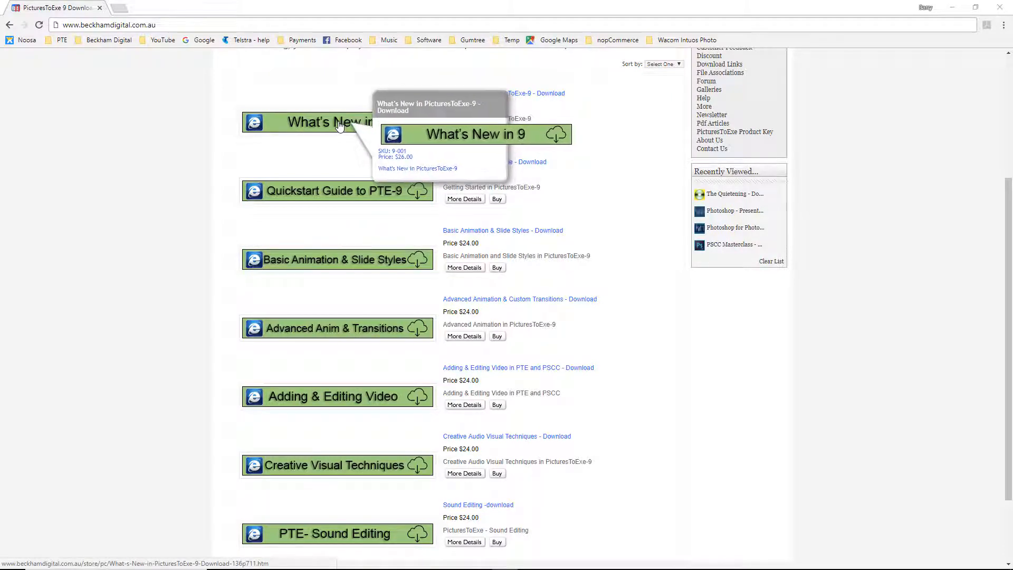
mouse_move(334, 196)
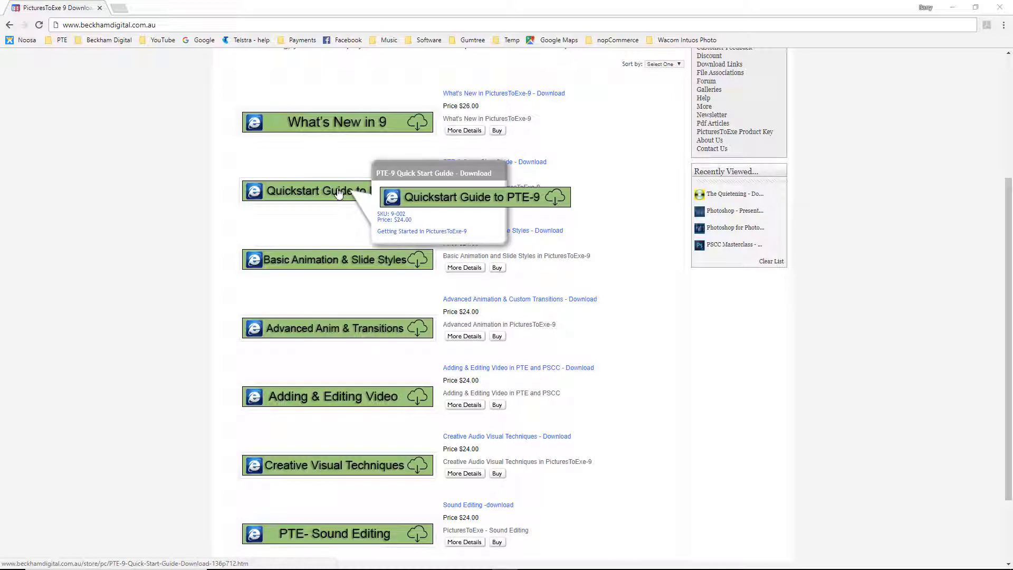
mouse_move(403, 267)
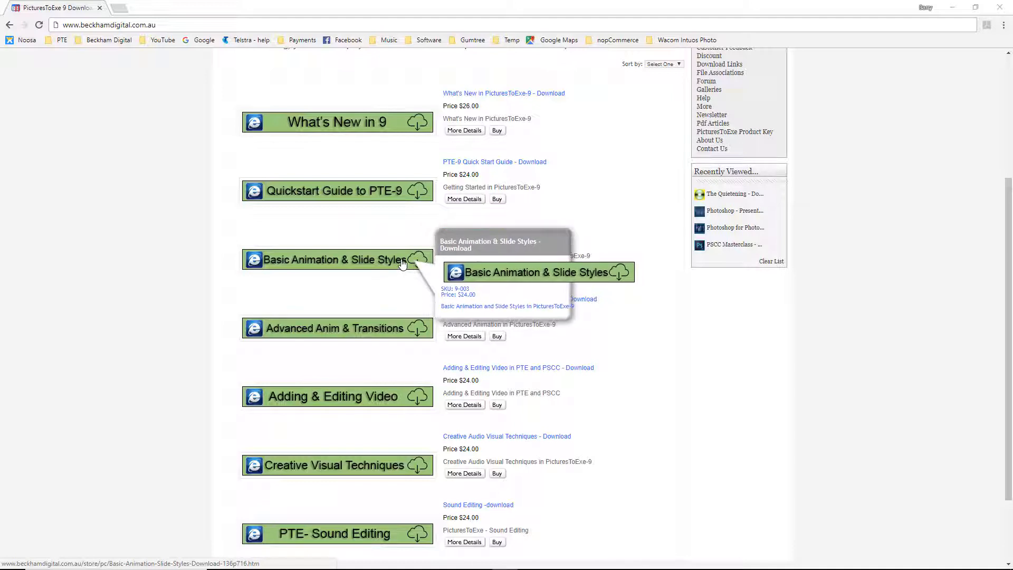
mouse_move(379, 330)
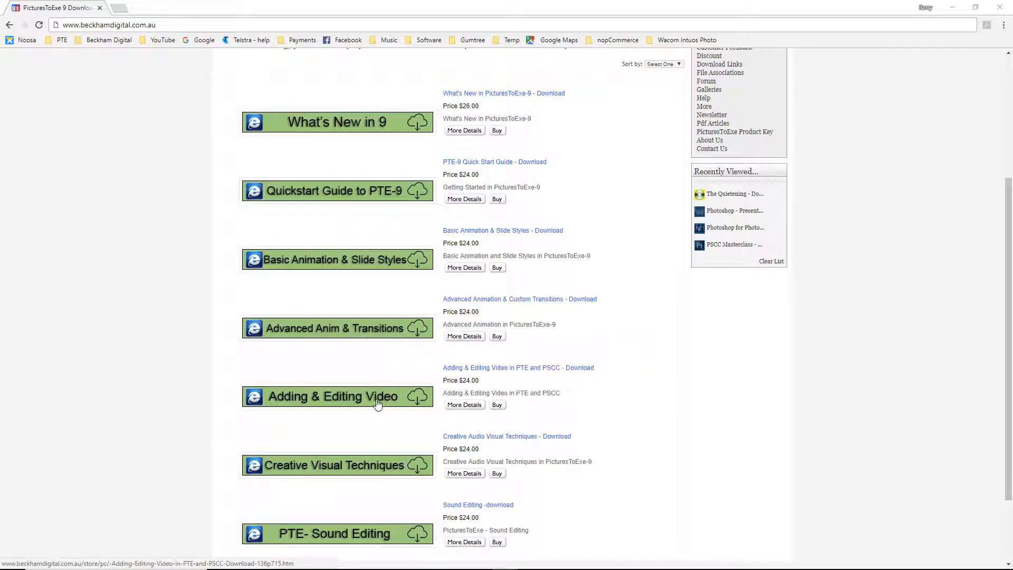
mouse_move(382, 401)
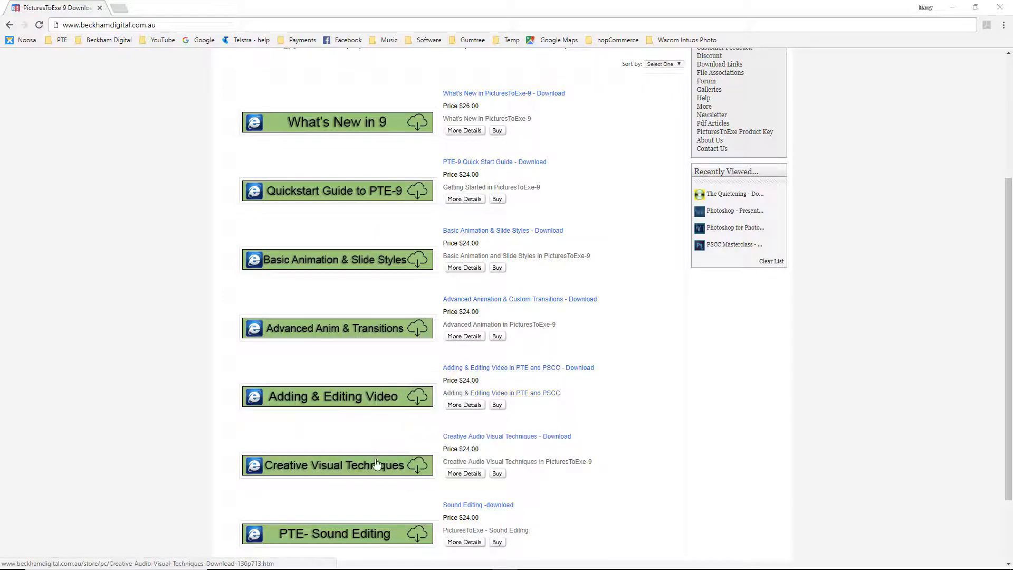
mouse_move(414, 469)
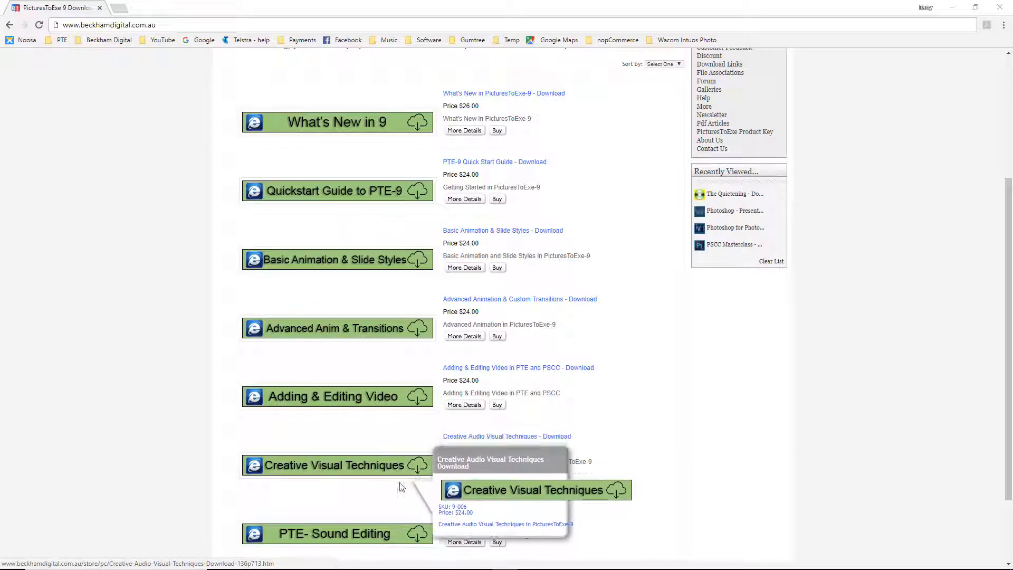
mouse_move(397, 540)
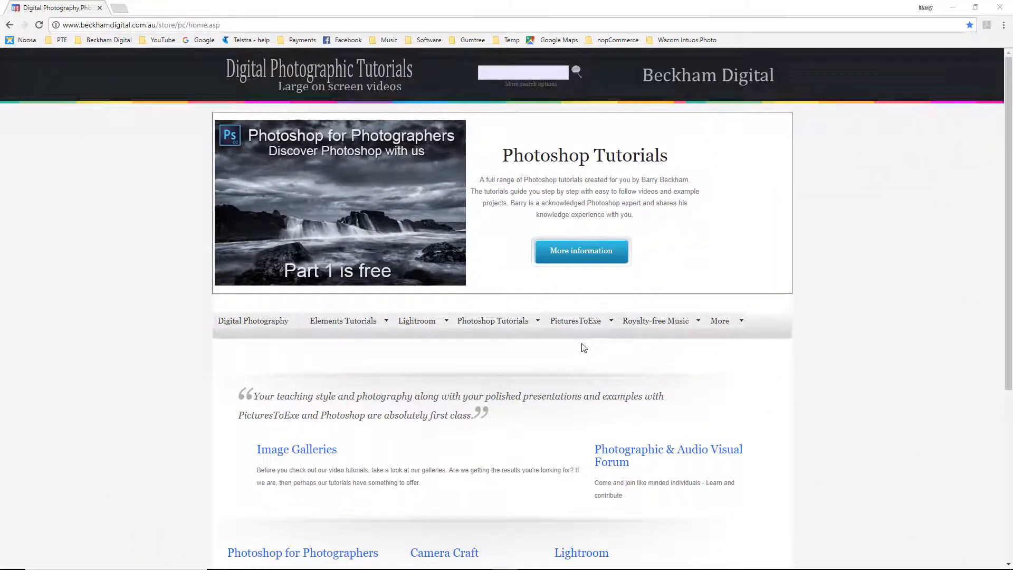
- Explore the site's category menus and open the Digital Photography tutorials category
mouse_move(583, 323)
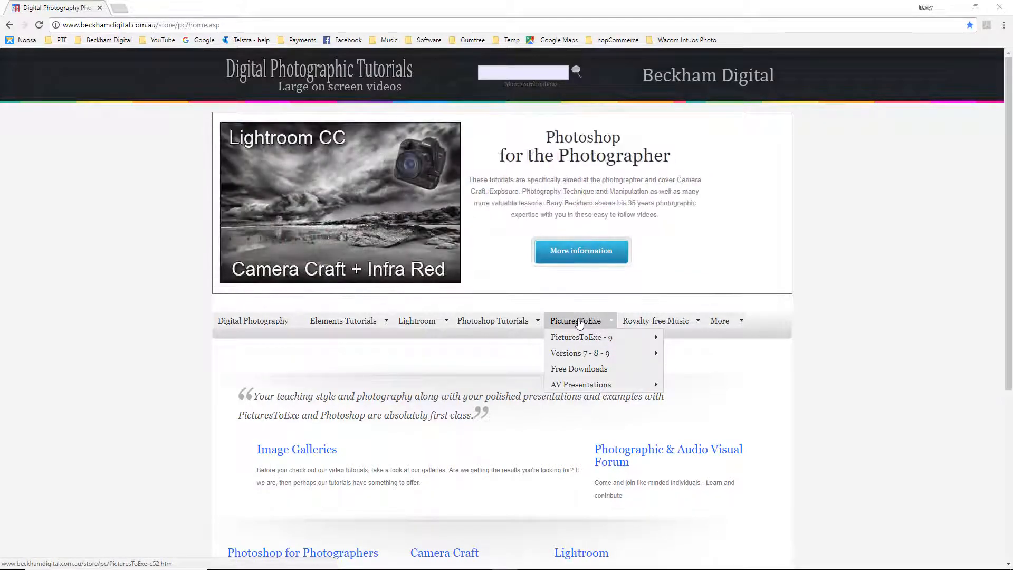
mouse_move(483, 323)
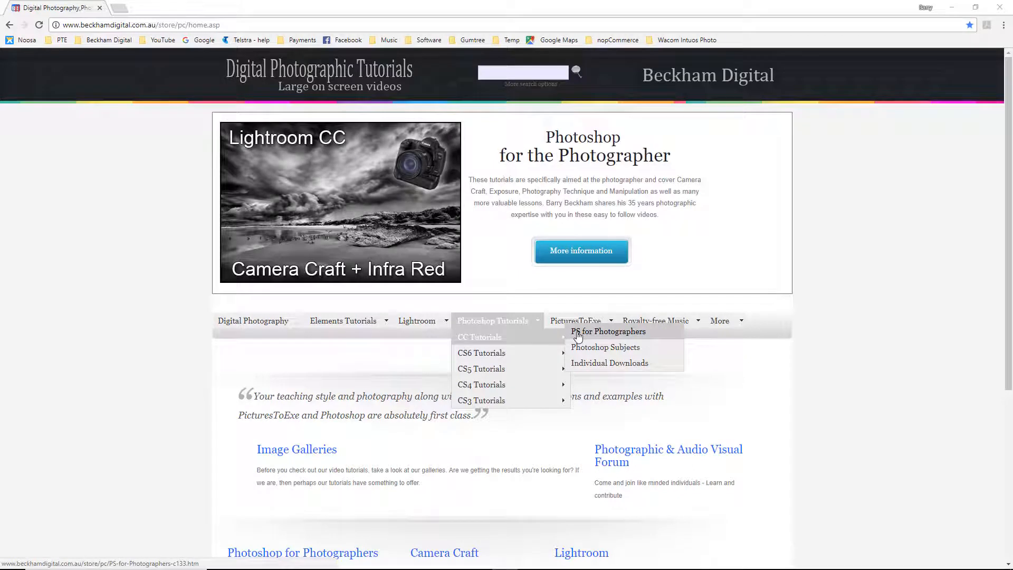
mouse_move(425, 323)
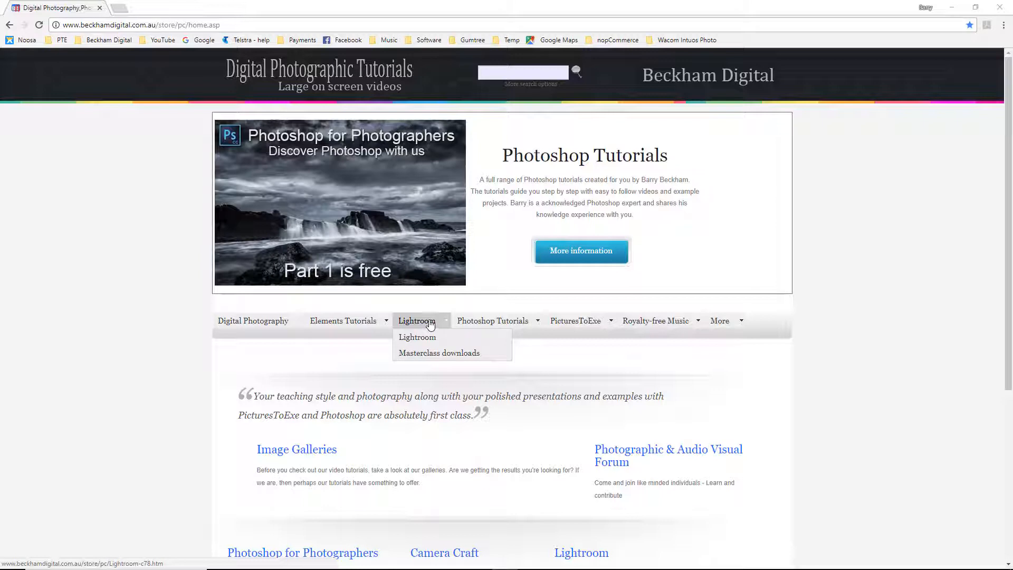
left_click(271, 324)
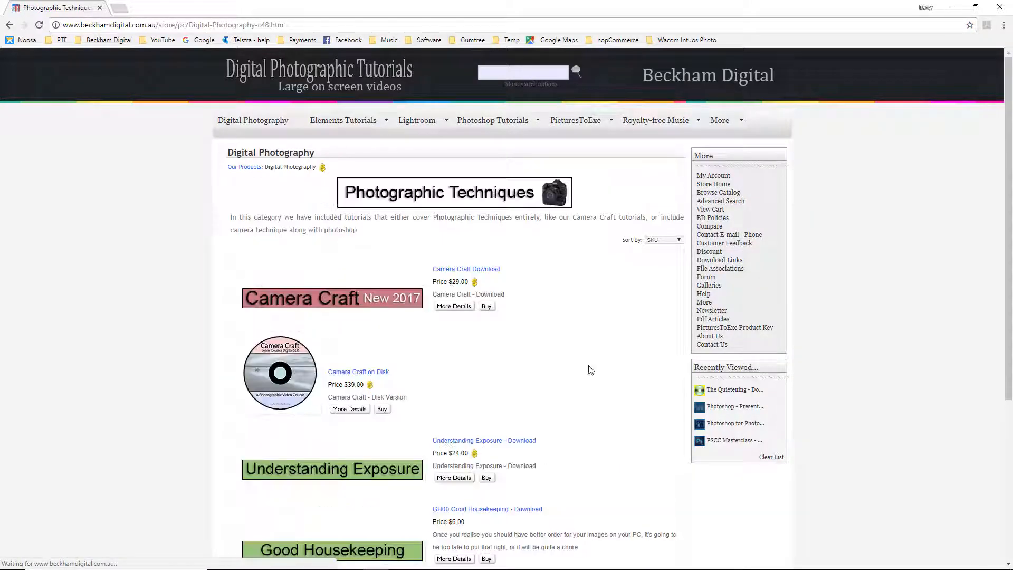
left_click_drag(1005, 284, 1007, 432)
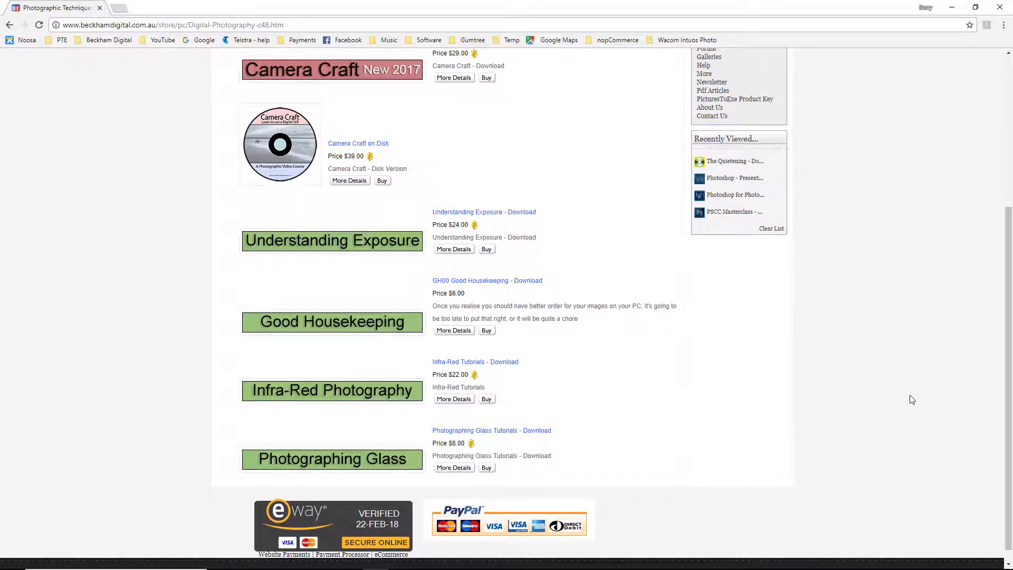